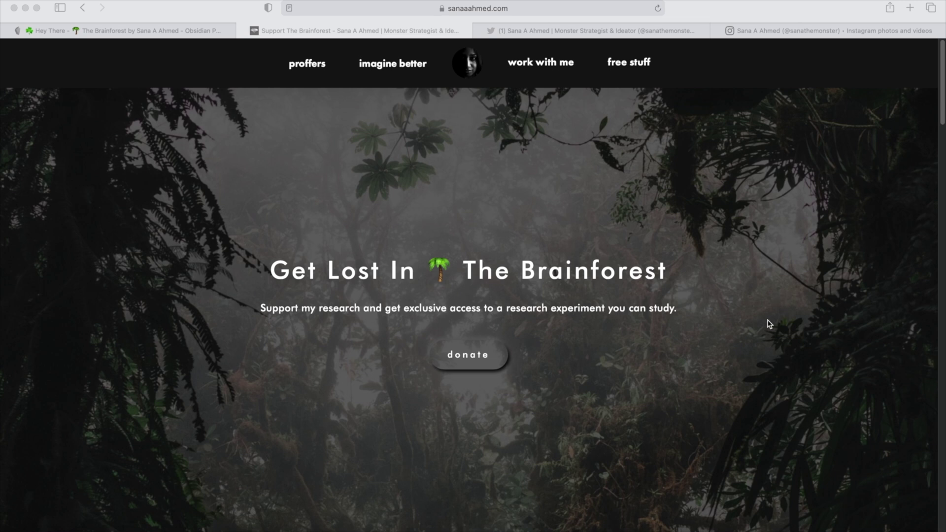
Switch to Obsidian, zoom and pan the Brainforest graph across its clusters, and expand the graph filters.
click(219, 530)
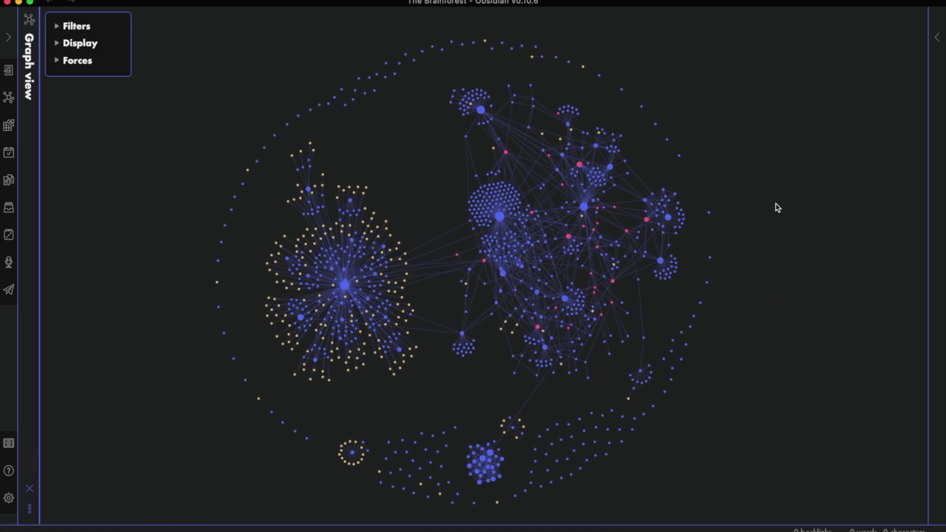
scroll(850, 287, up, 5)
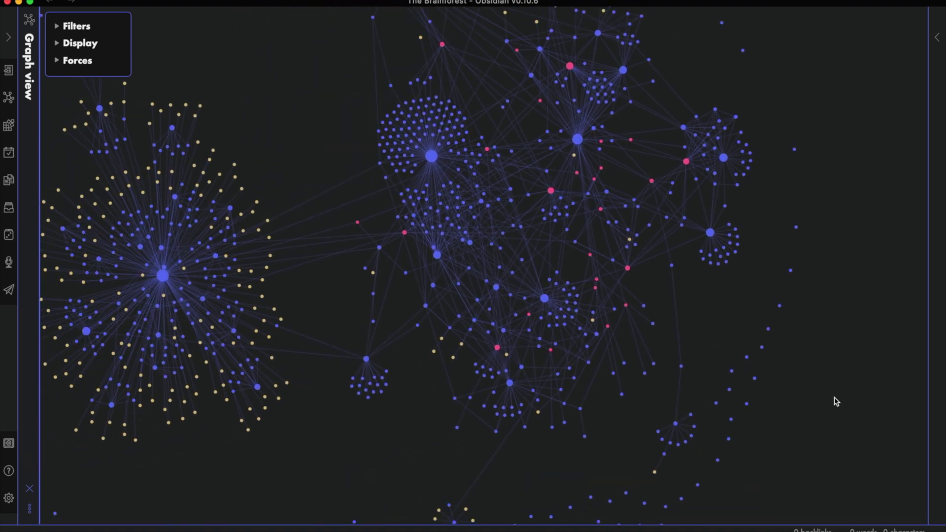
drag(349, 440, 468, 439)
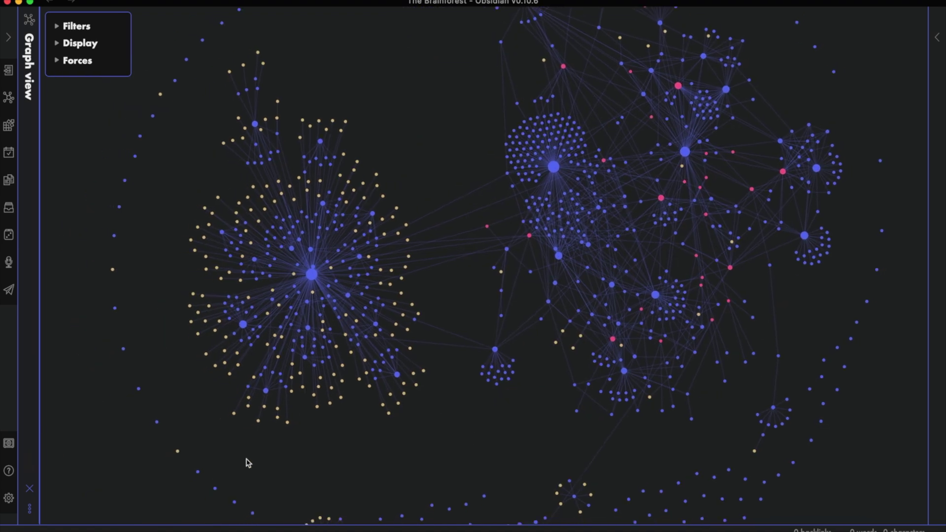
scroll(433, 435, down, 10)
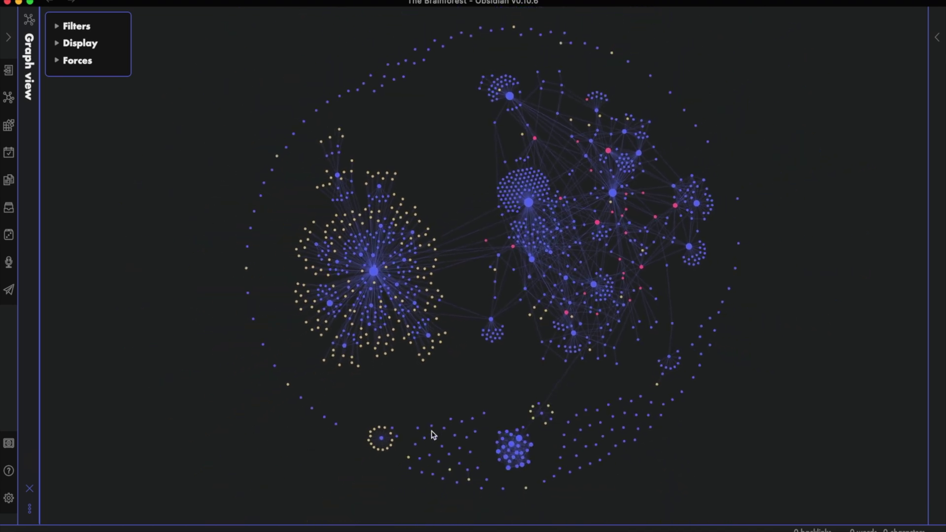
drag(469, 382, 437, 391)
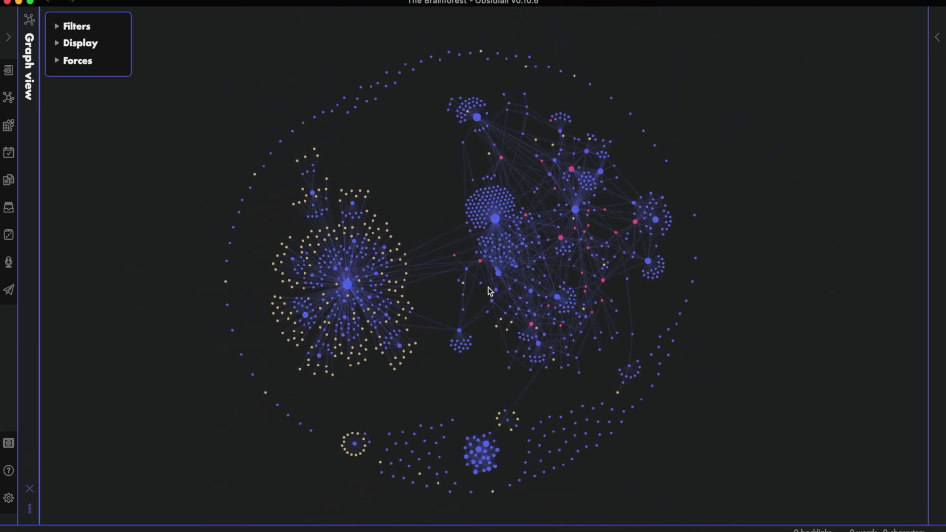
click(67, 28)
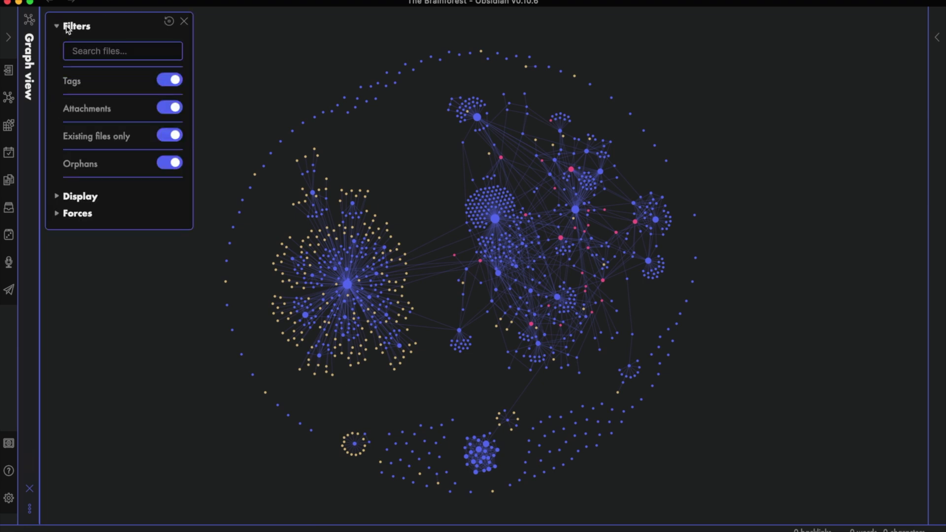
click(169, 136)
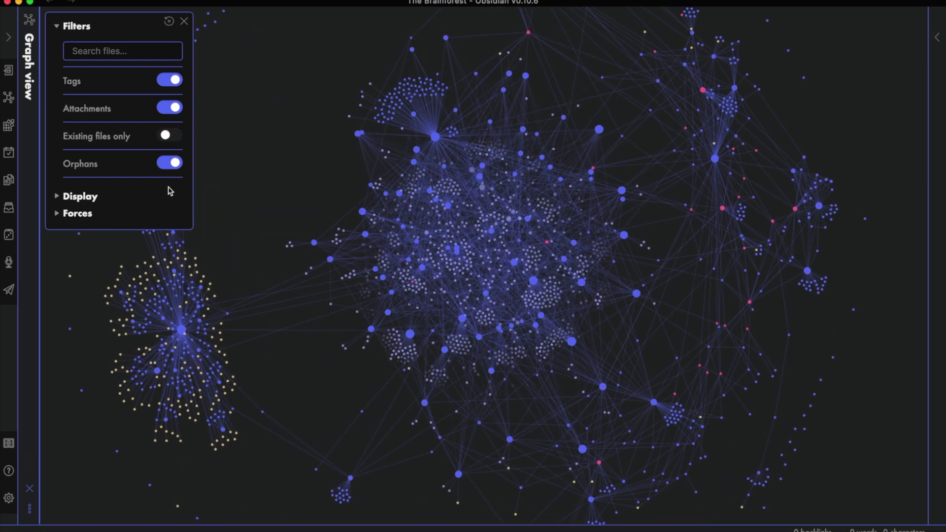
click(170, 138)
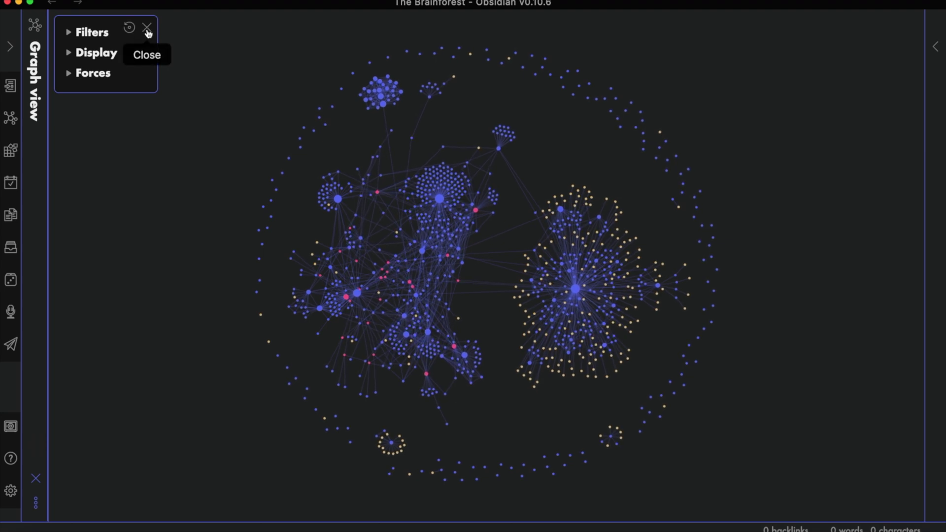
Close the graph settings, recentre the graph, and show the vault's folder list beside it.
click(147, 28)
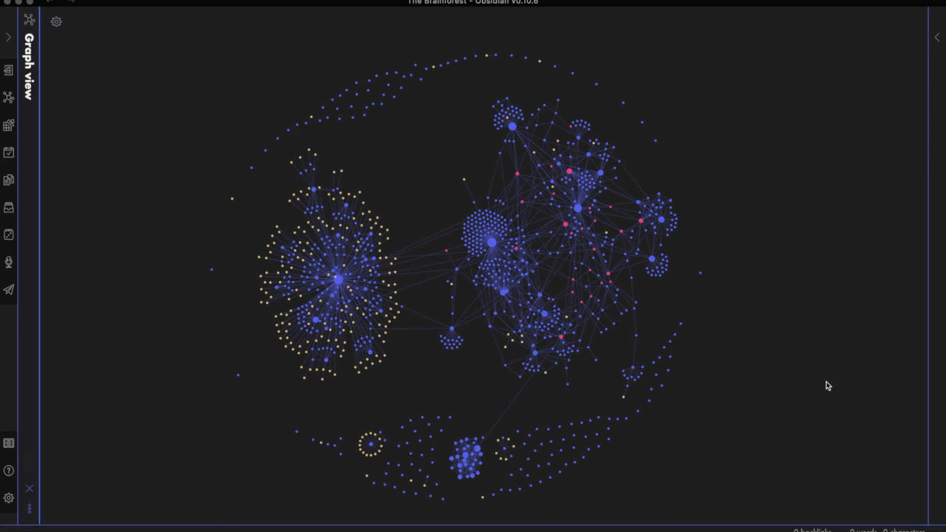
mouse_move(687, 417)
mouse_down()
mouse_move(720, 386)
mouse_move(731, 393)
mouse_move(684, 402)
mouse_up()
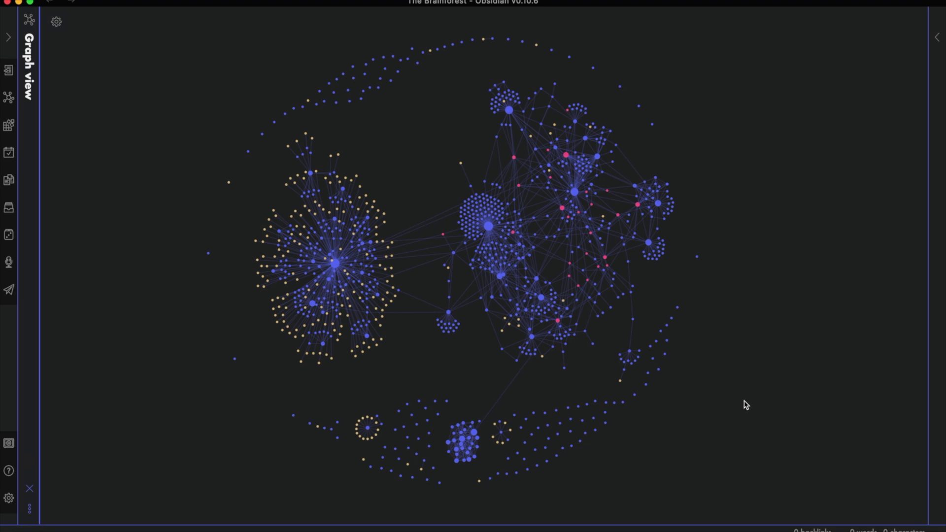
drag(685, 412, 702, 404)
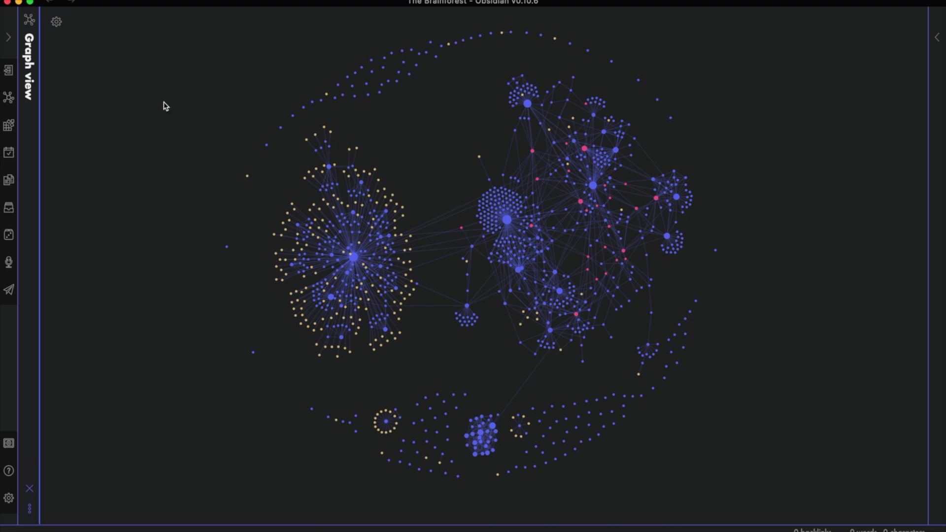
click(8, 37)
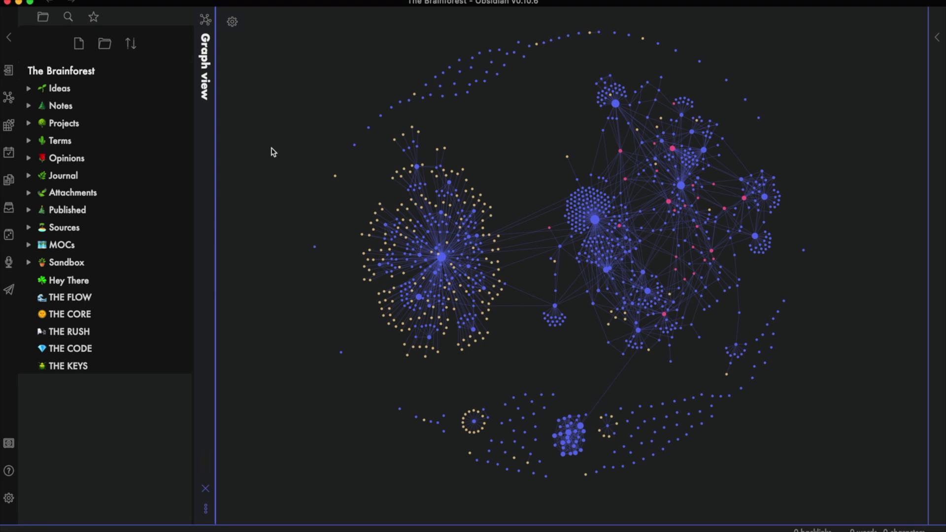
click(936, 37)
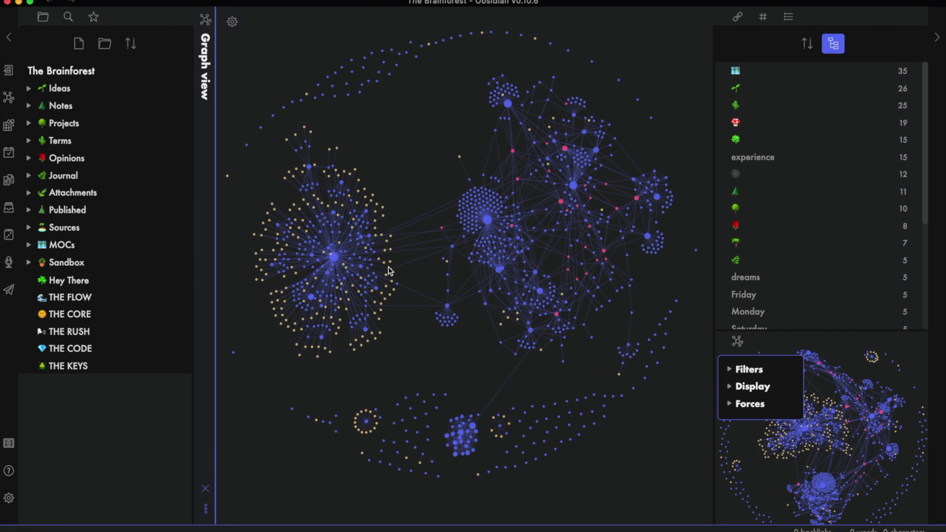
Zoom and pan the main graph up and right, next to the tag counts and local graph.
scroll(647, 449, down, 1)
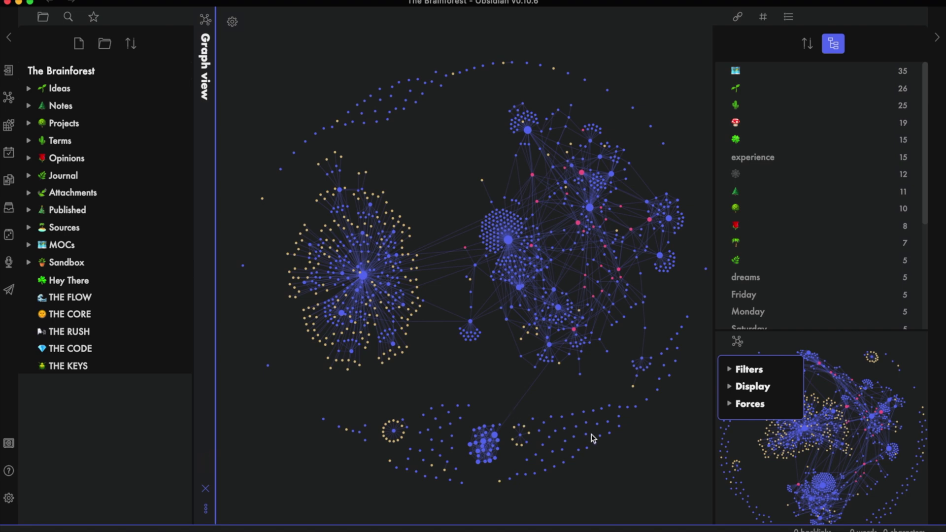
drag(646, 446, 663, 436)
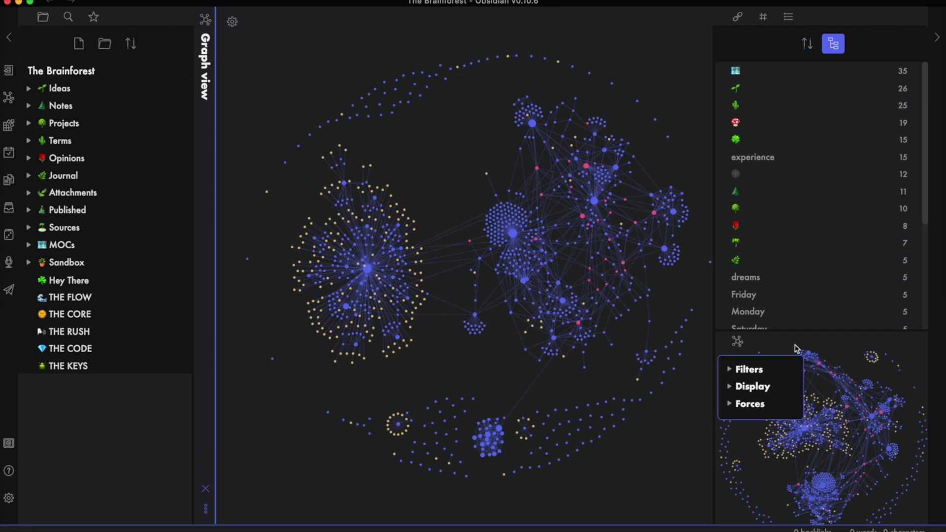
Close the local graph's settings and open THE CORE note from the file explorer.
click(795, 365)
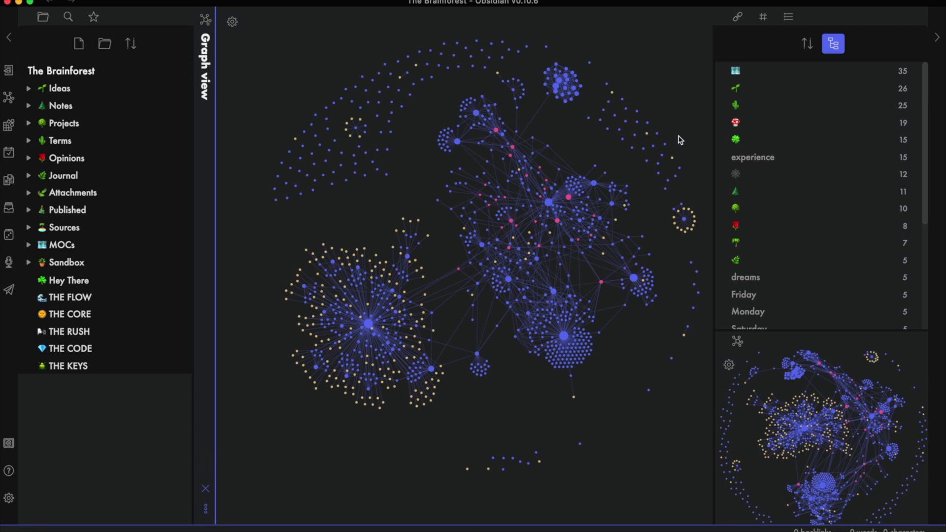
click(70, 314)
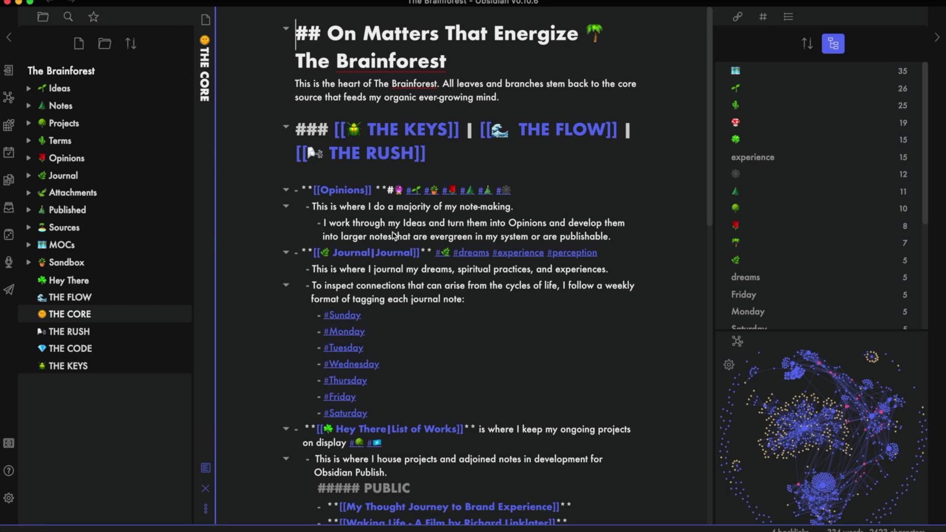
Switch THE CORE to rendered preview with Cmd+E, then open THE FLOW note.
key(super+e)
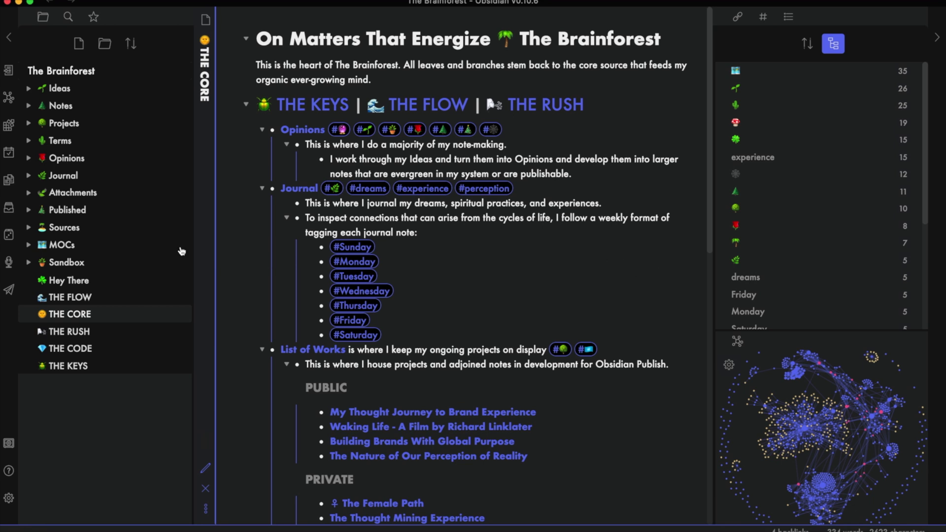
click(171, 296)
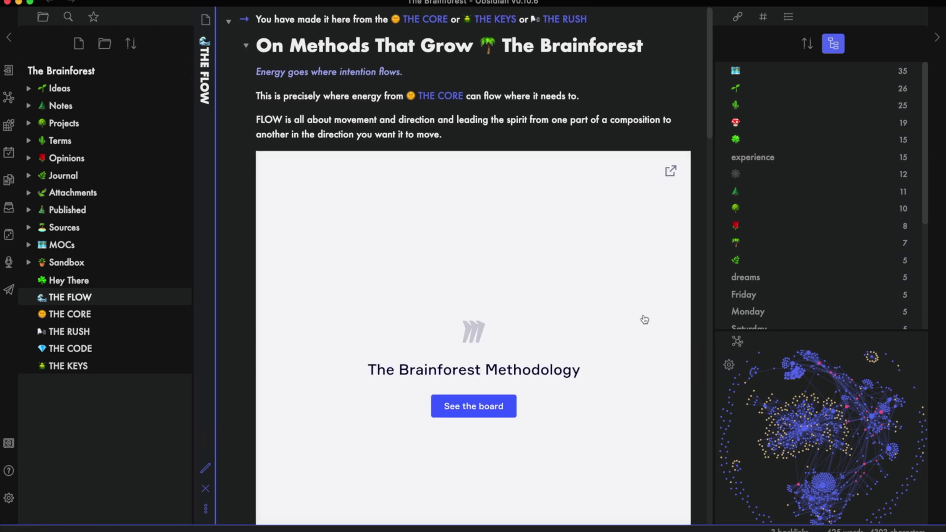
Scroll THE FLOW to the Miro embed, hide both sidebars, and load the Brainforest Methodology board.
scroll(644, 319, down, 1)
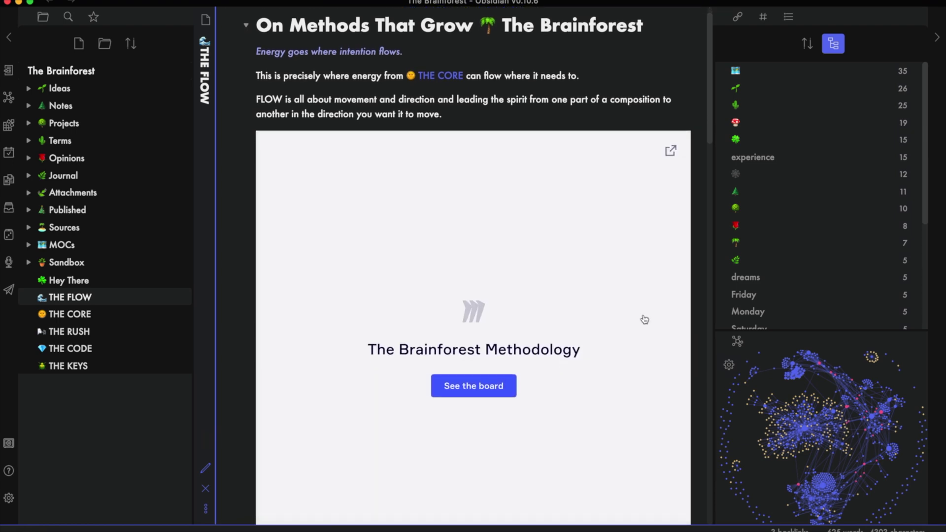
scroll(644, 319, down, 2)
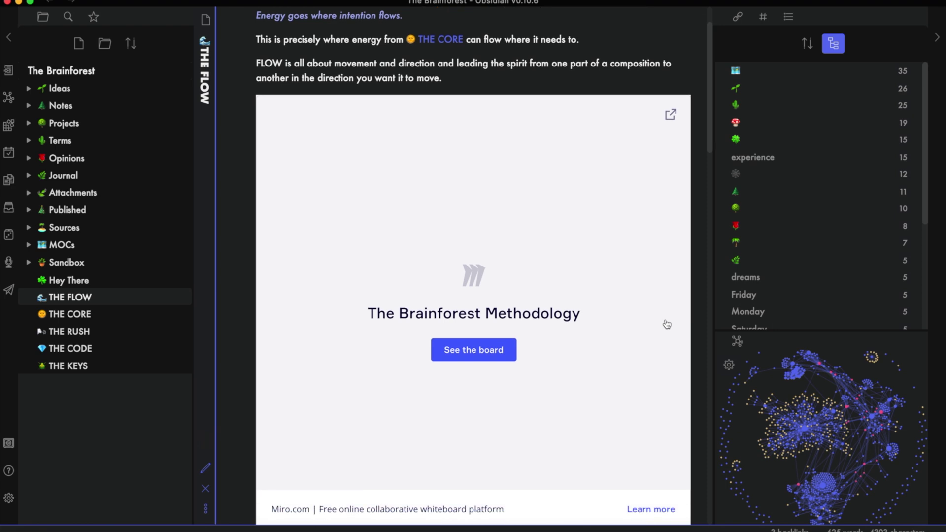
scroll(667, 324, down, 2)
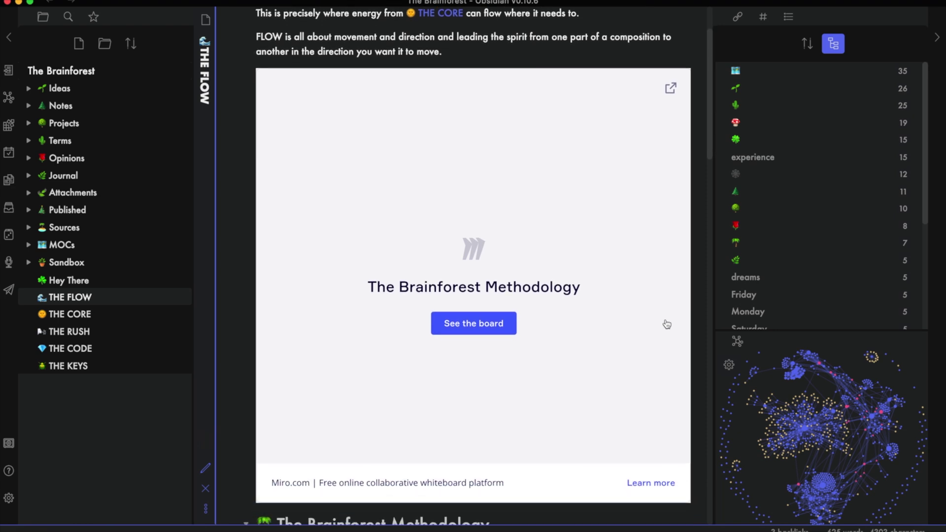
scroll(666, 325, down, 1)
scroll(666, 324, down, 1)
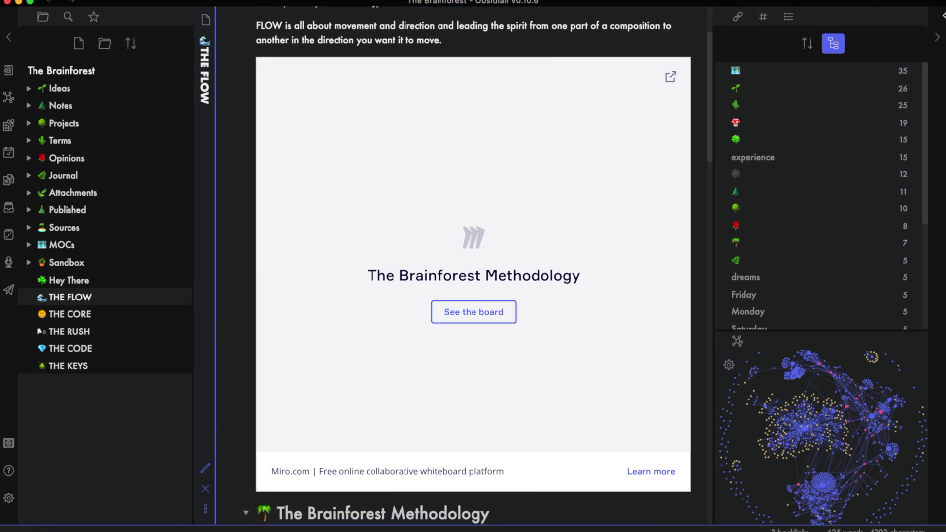
click(936, 38)
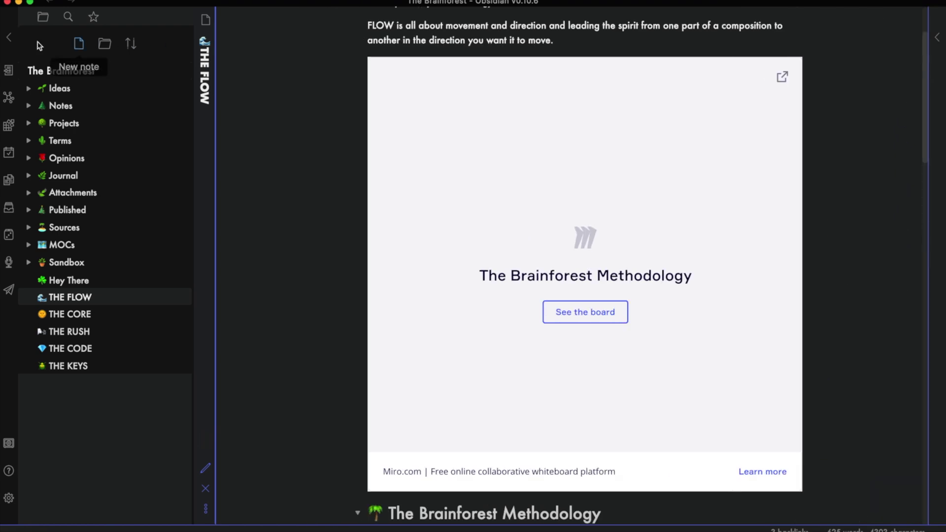
click(9, 37)
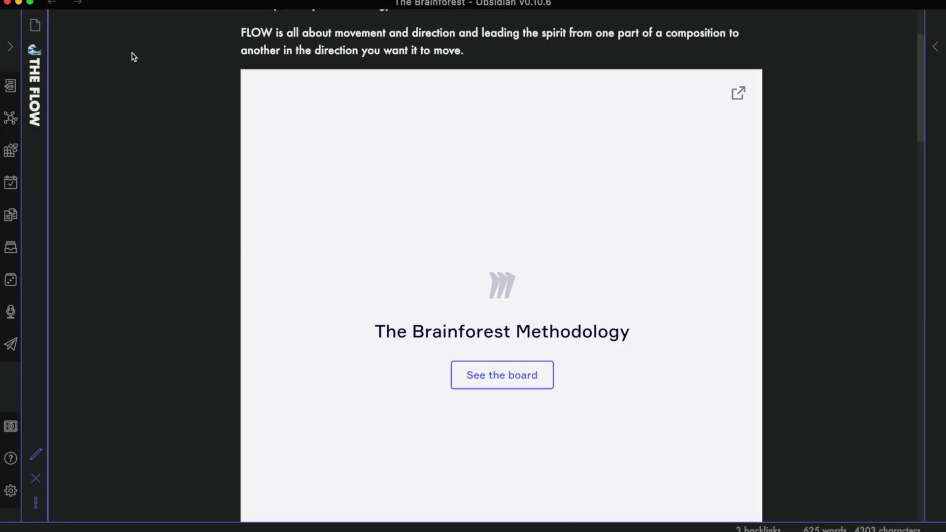
scroll(817, 191, down, 3)
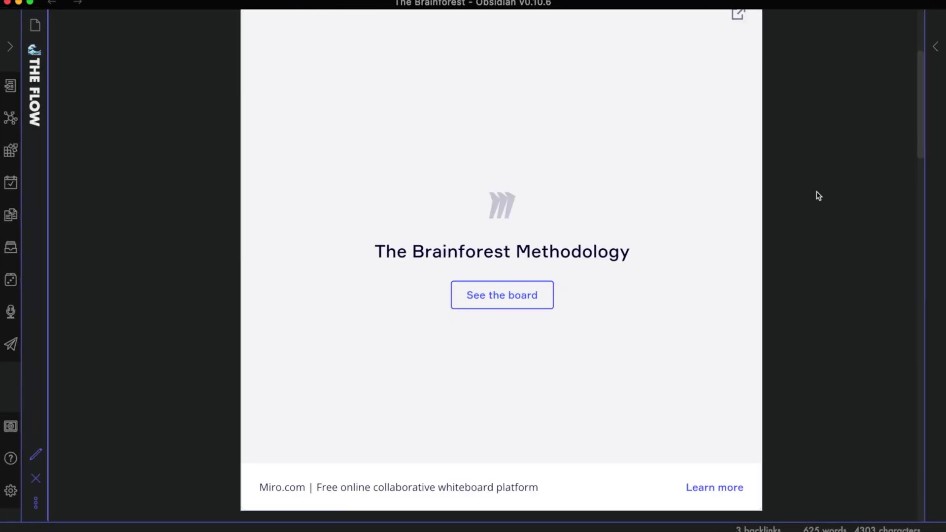
click(501, 291)
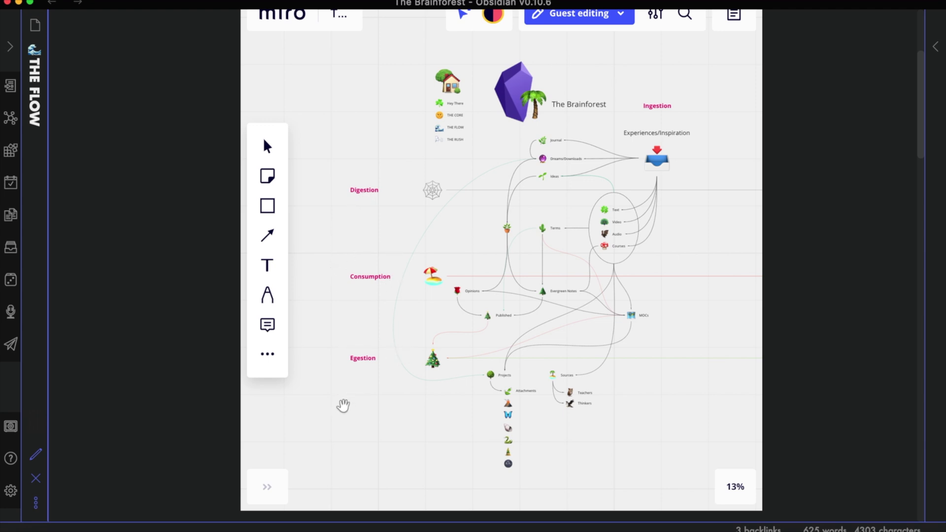
scroll(343, 406, up, 1)
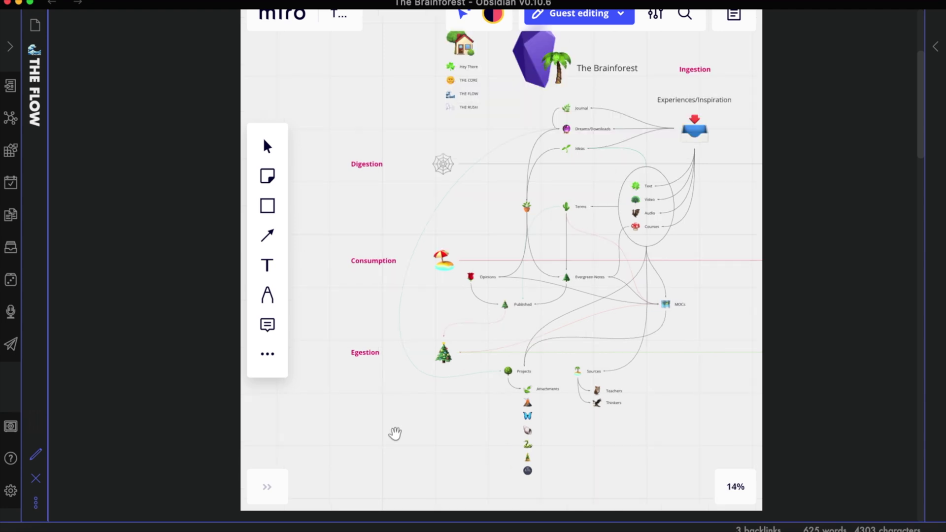
drag(392, 433, 348, 416)
scroll(383, 409, left, 2)
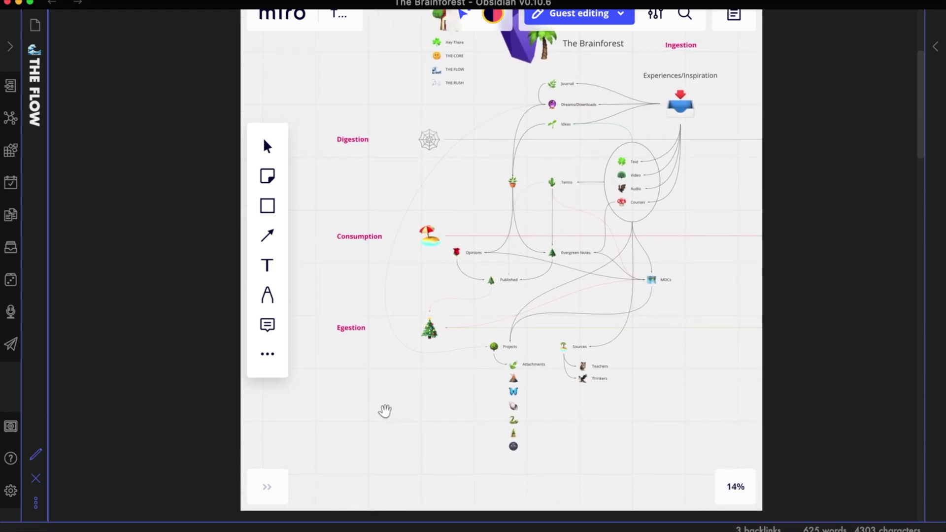
scroll(394, 408, down, 3)
scroll(401, 382, up, 2)
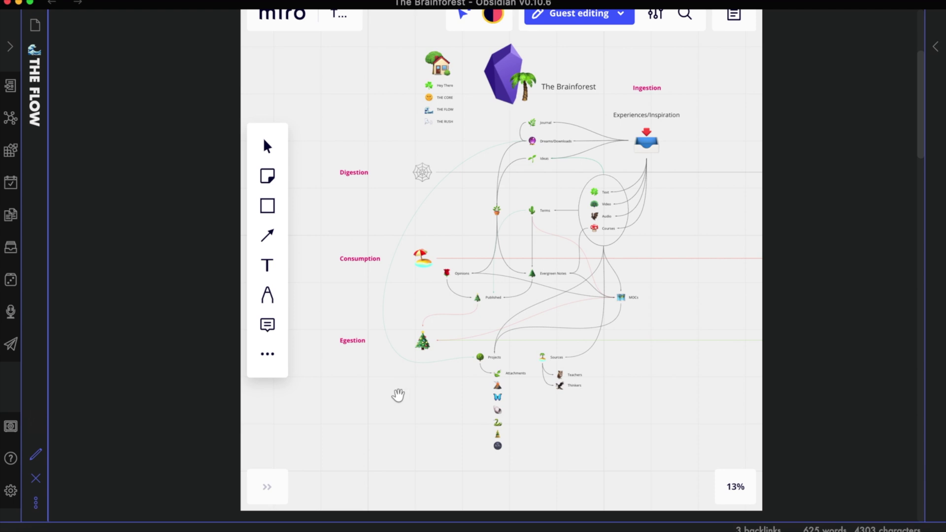
scroll(401, 389, up, 1)
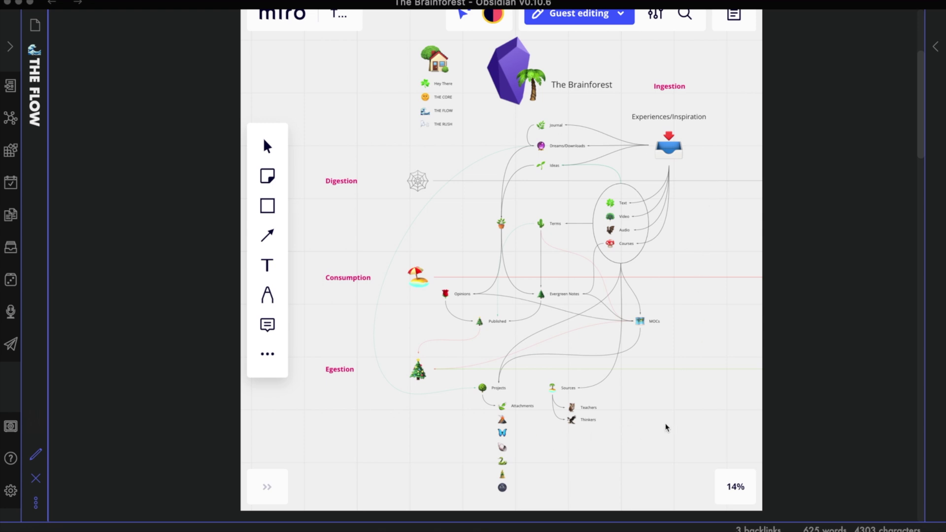
Scroll through THE FLOW, then reveal the file explorer and open THE RUSH note.
scroll(813, 395, down, 10)
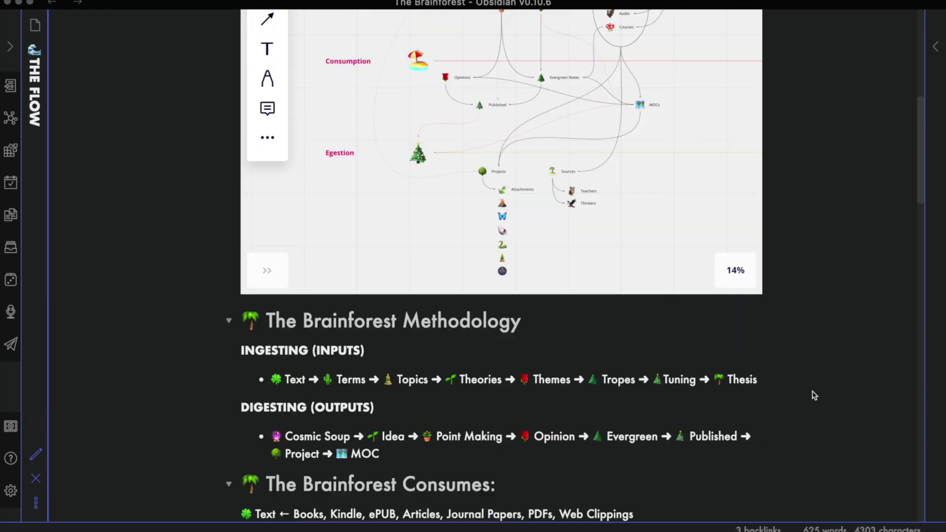
scroll(814, 395, down, 15)
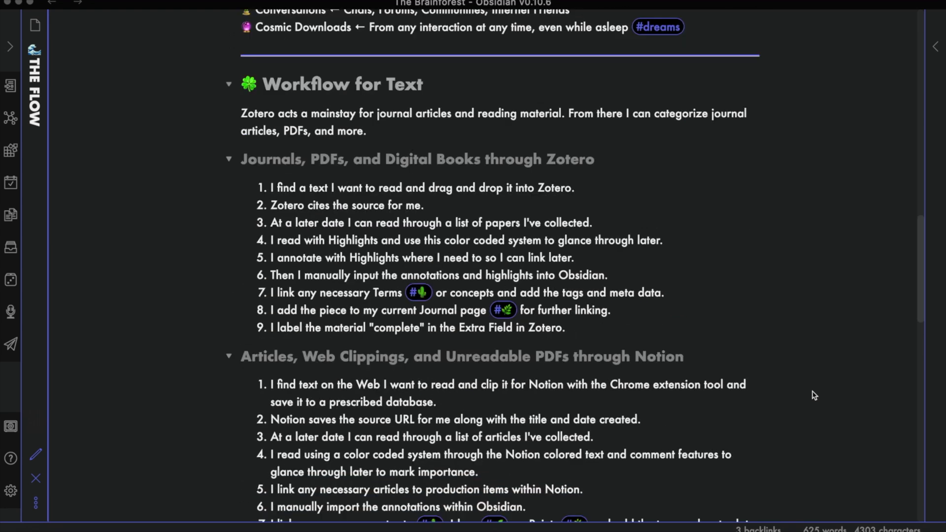
scroll(814, 394, down, 2)
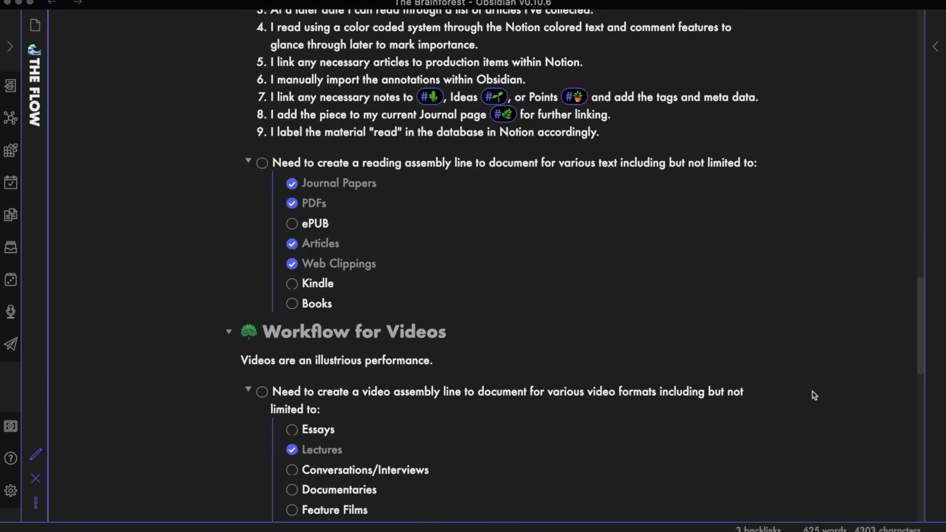
scroll(814, 395, down, 3)
scroll(813, 394, up, 1)
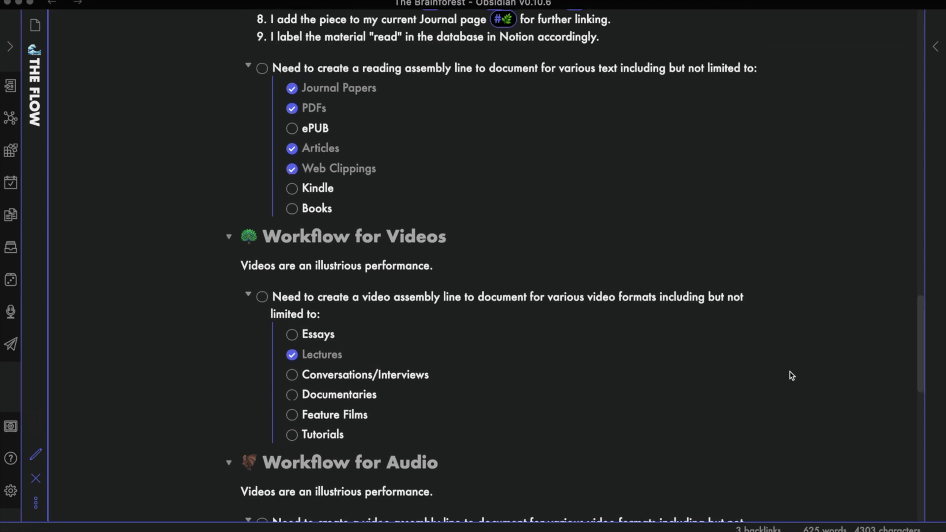
scroll(660, 392, down, 1)
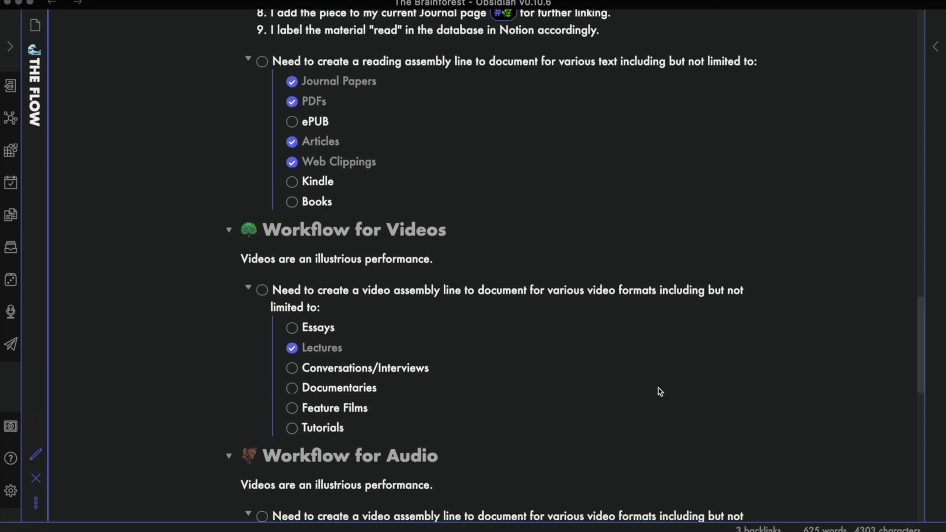
scroll(660, 392, up, 10)
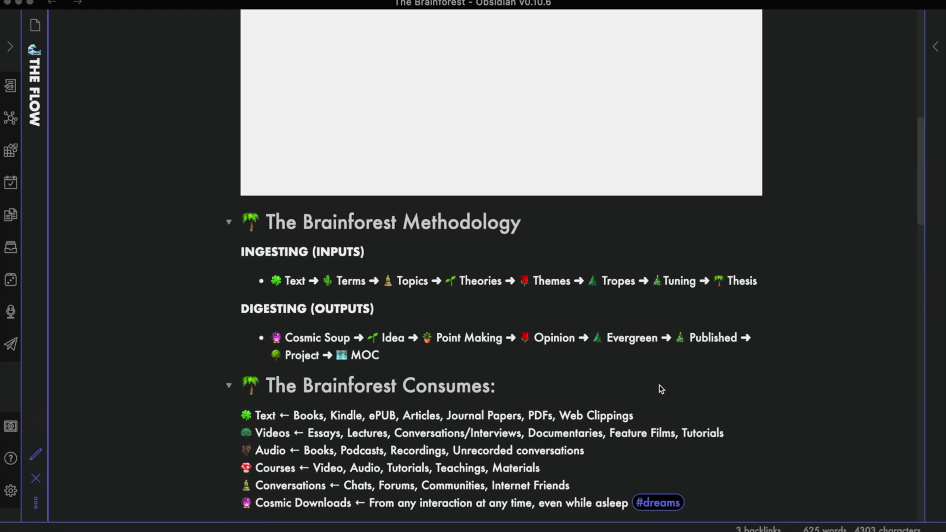
scroll(660, 389, up, 7)
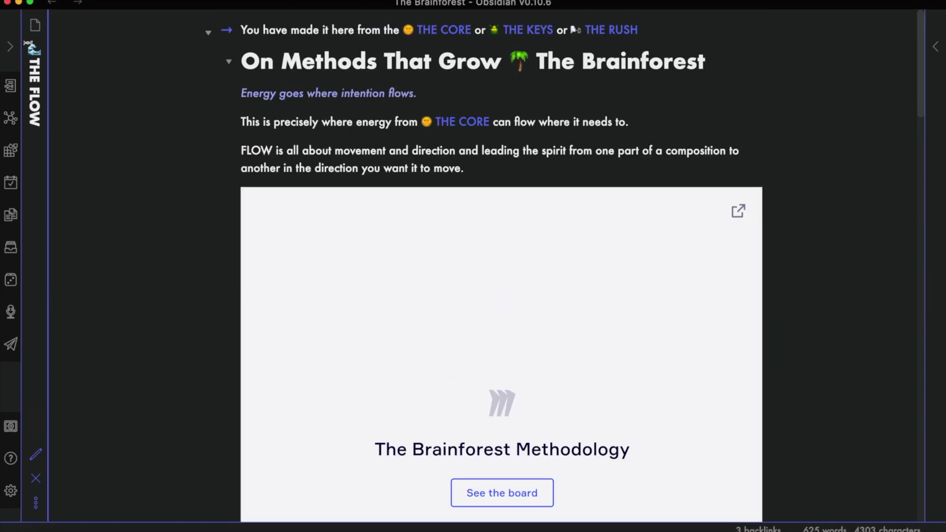
click(13, 48)
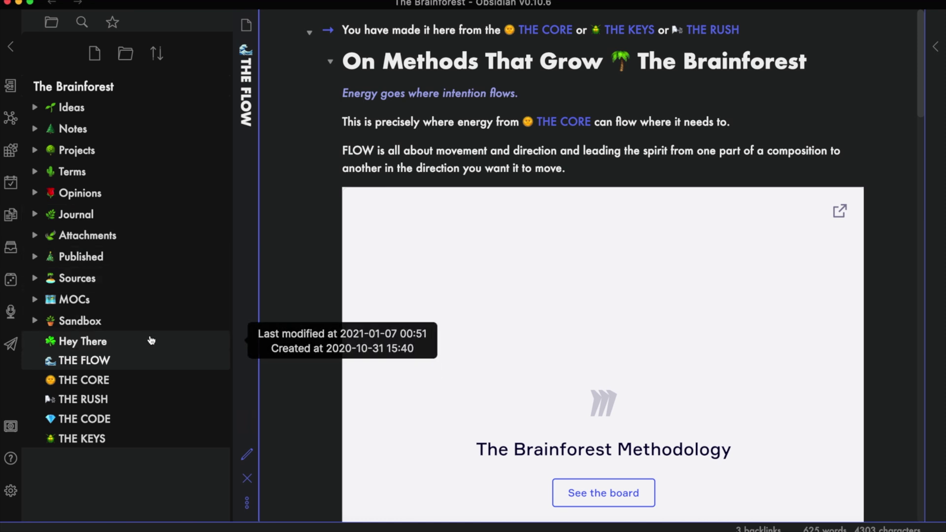
click(105, 398)
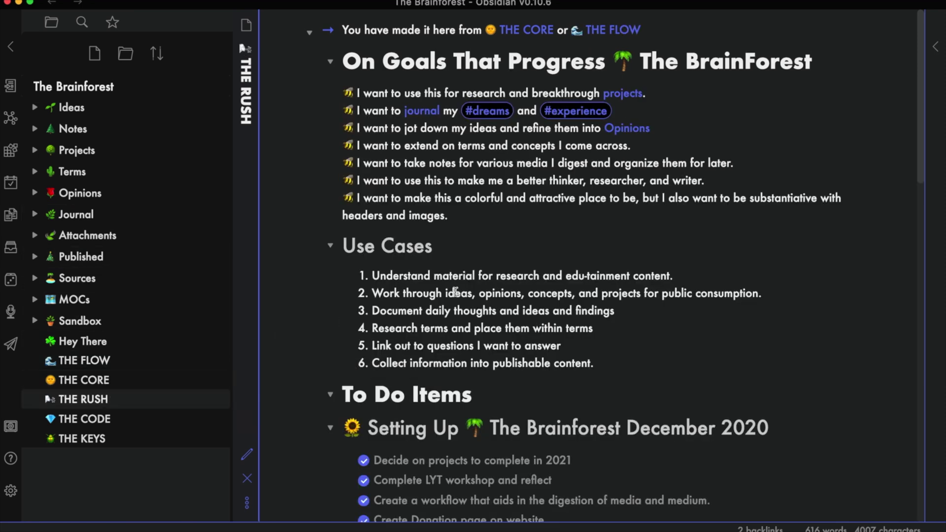
Skim THE RUSH note, then open THE KEYS note from the file explorer.
scroll(485, 277, down, 3)
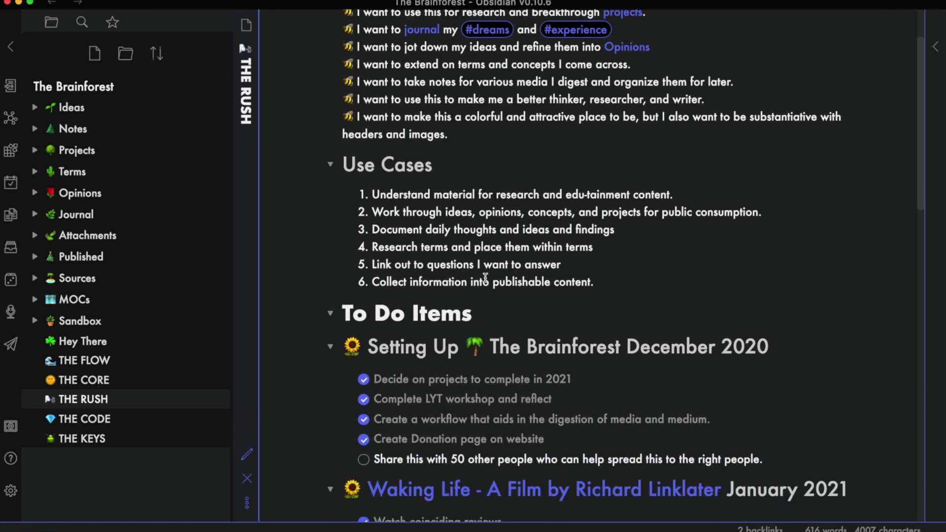
scroll(486, 277, up, 3)
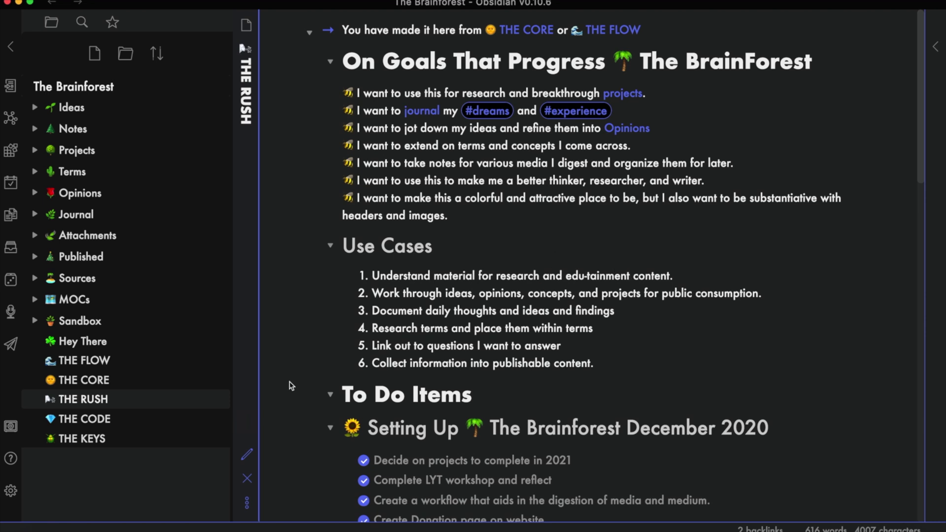
click(82, 438)
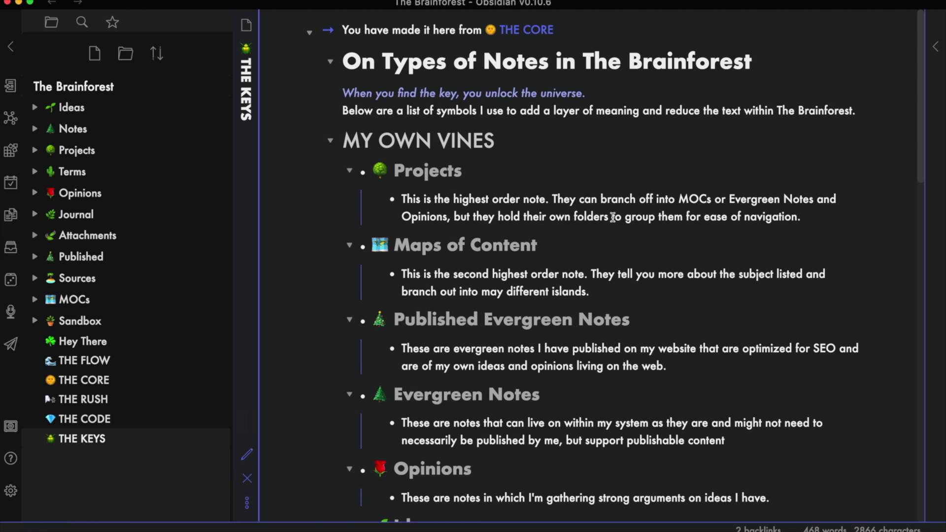
scroll(777, 305, down, 1)
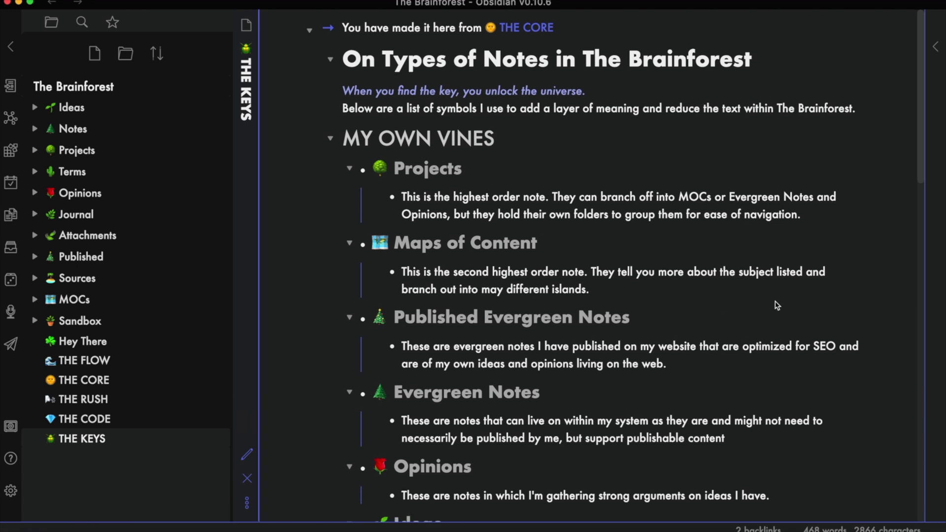
scroll(776, 306, down, 1)
scroll(492, 195, down, 1)
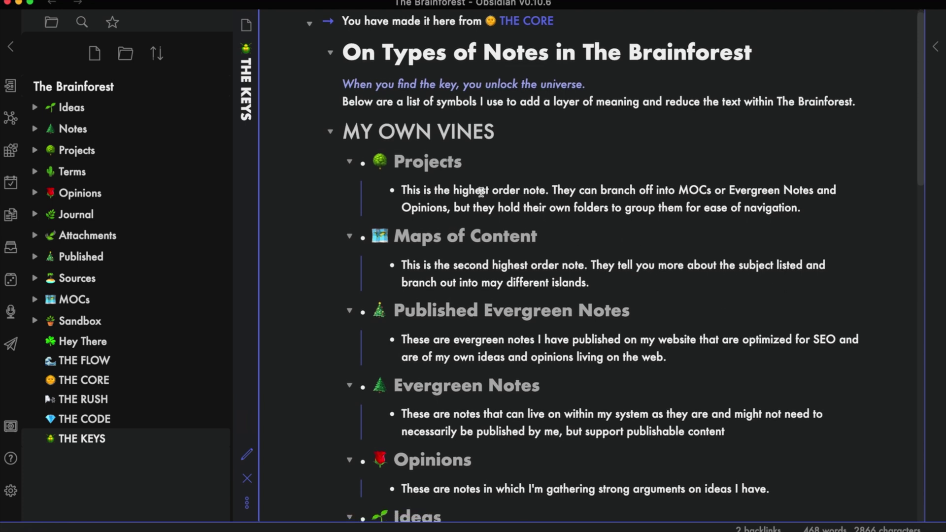
scroll(481, 191, down, 10)
scroll(488, 387, down, 3)
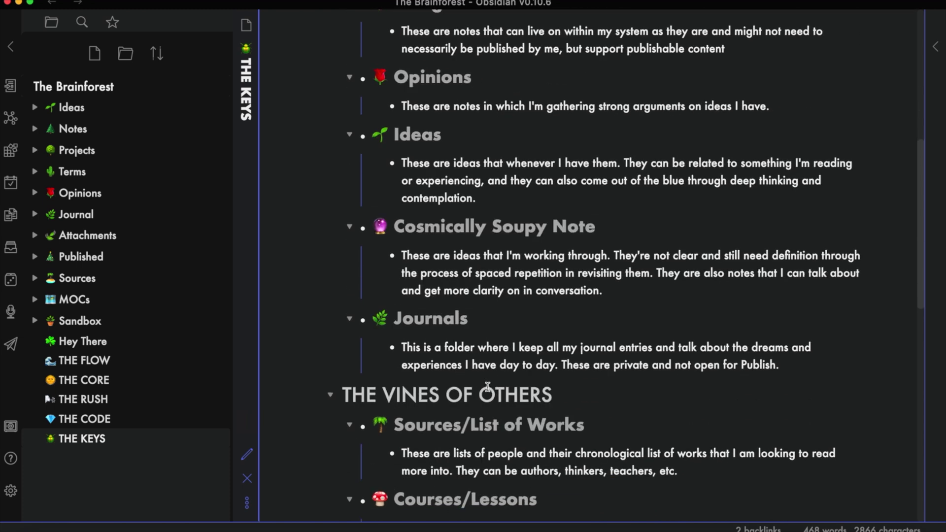
scroll(487, 386, down, 4)
scroll(493, 387, up, 7)
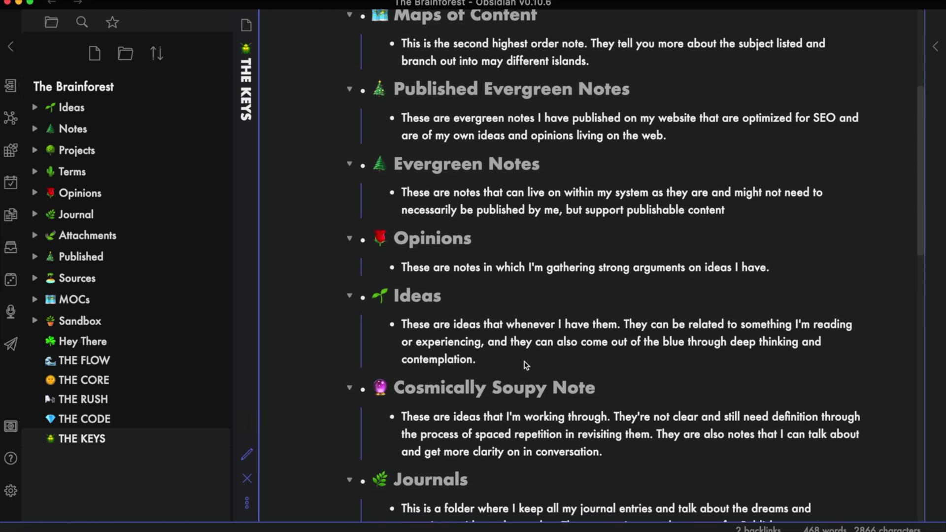
scroll(526, 365, up, 5)
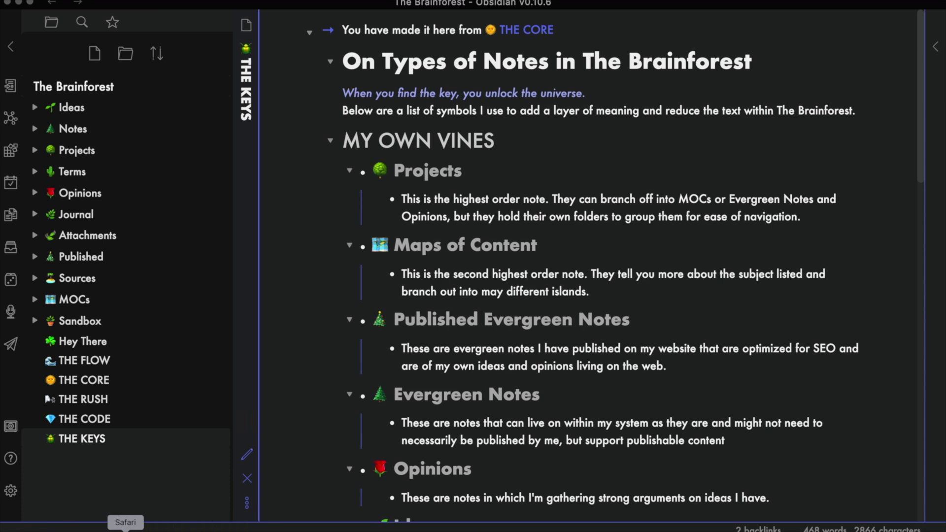
click(126, 530)
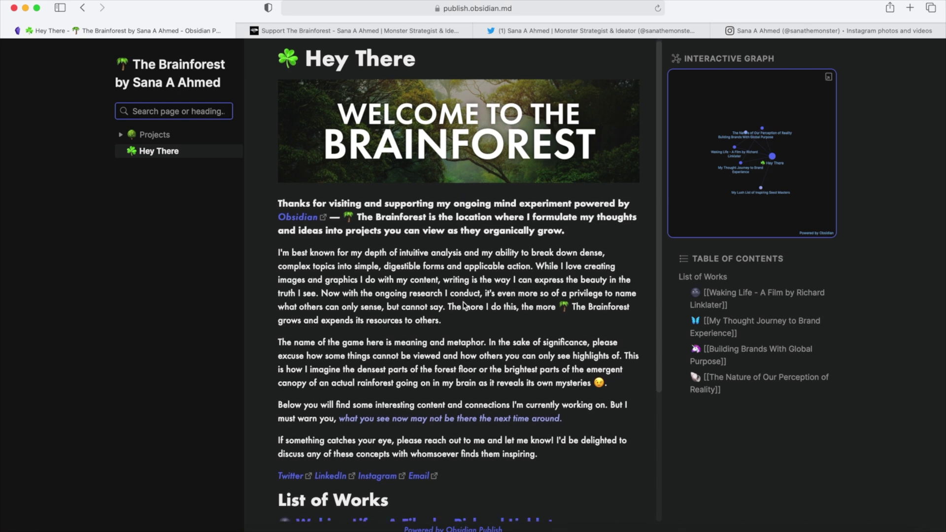
Scroll the published Hey There page and open the Waking Life link under List of Works.
scroll(463, 302, down, 2)
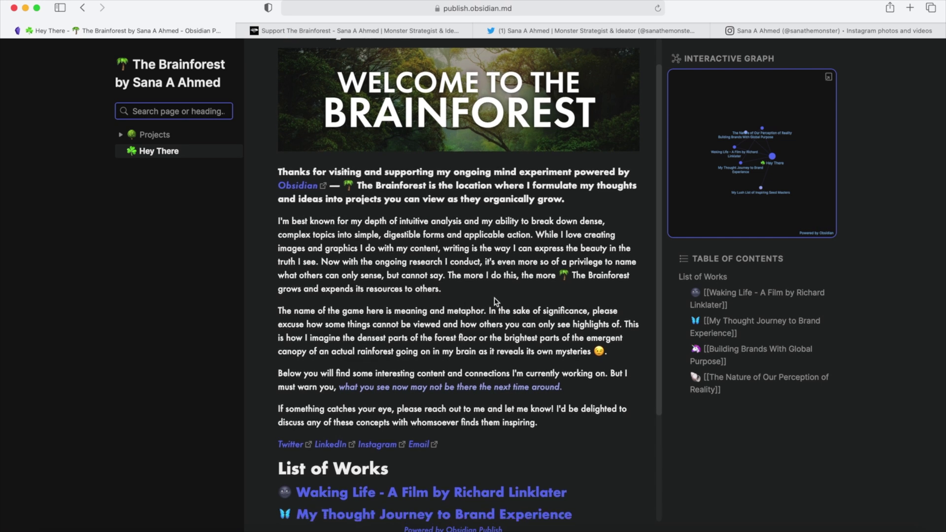
scroll(495, 301, up, 2)
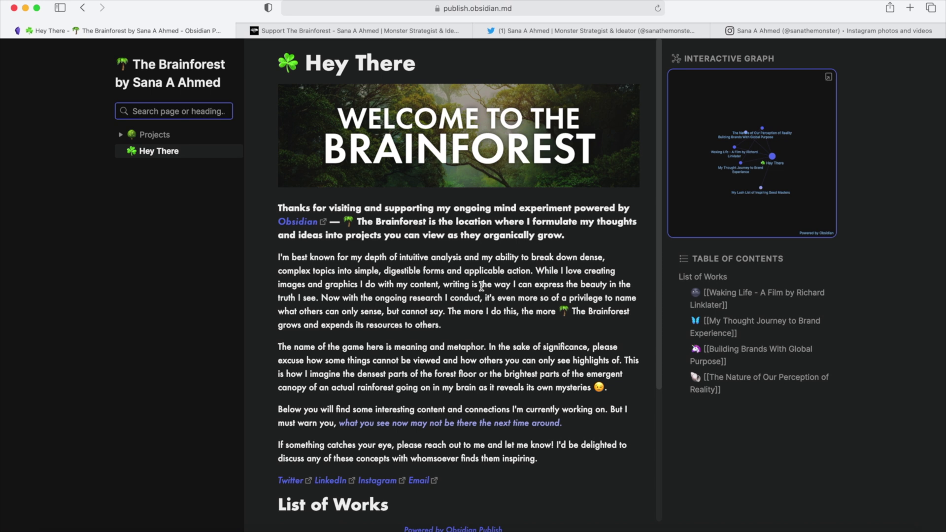
scroll(482, 285, down, 1)
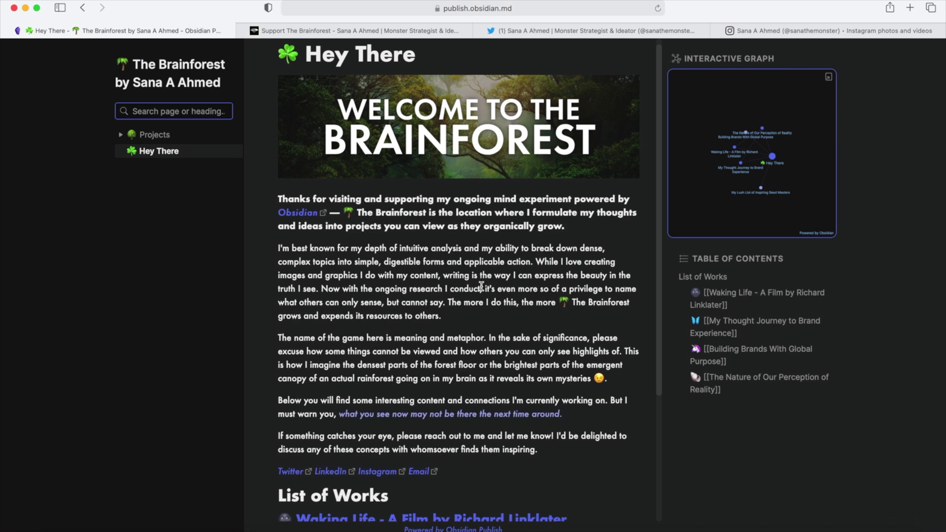
scroll(481, 286, down, 1)
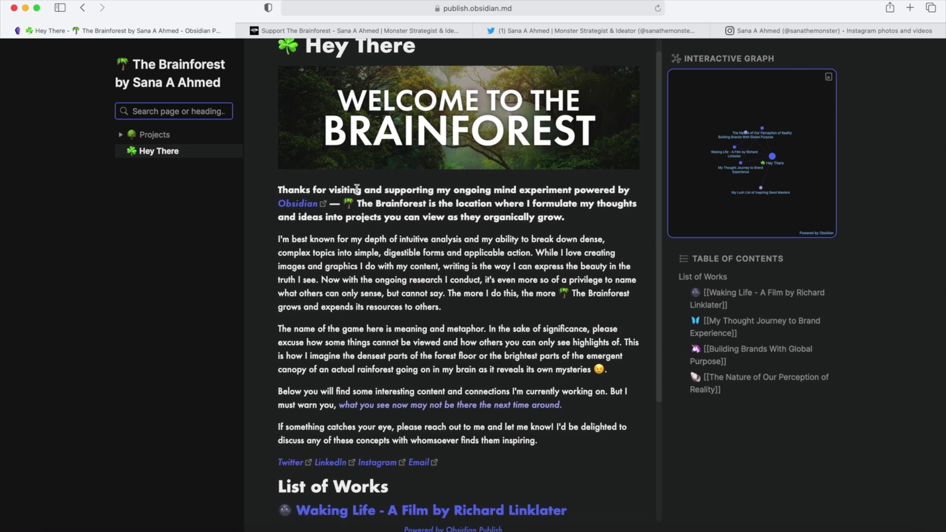
scroll(365, 227, up, 2)
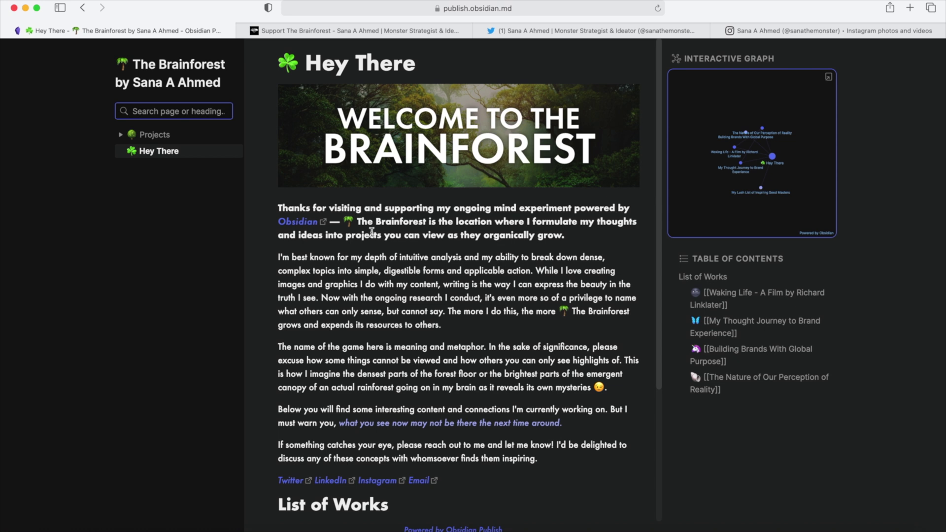
scroll(394, 231, down, 1)
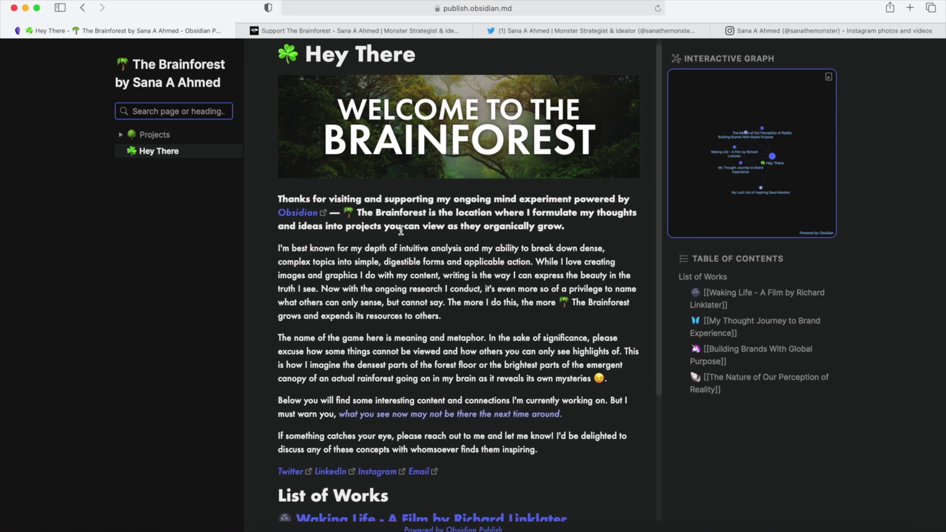
scroll(401, 230, down, 5)
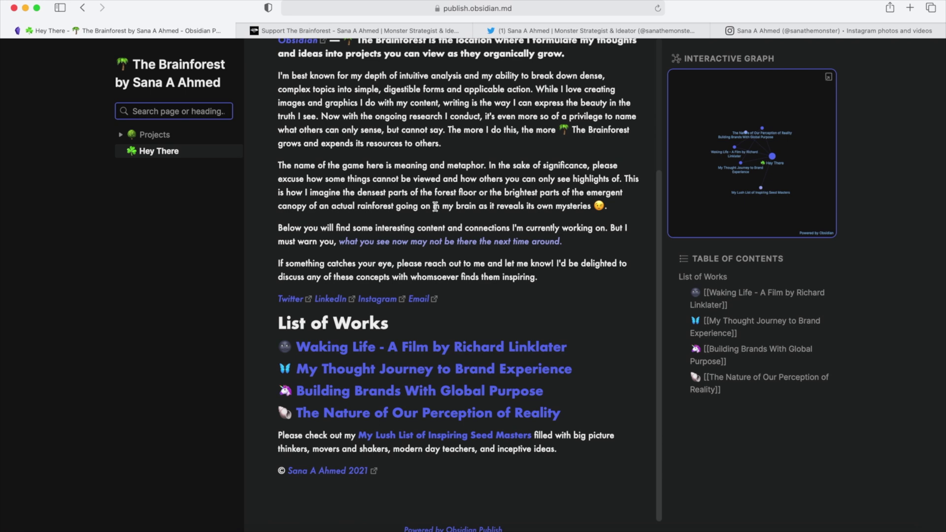
mouse_move(551, 349)
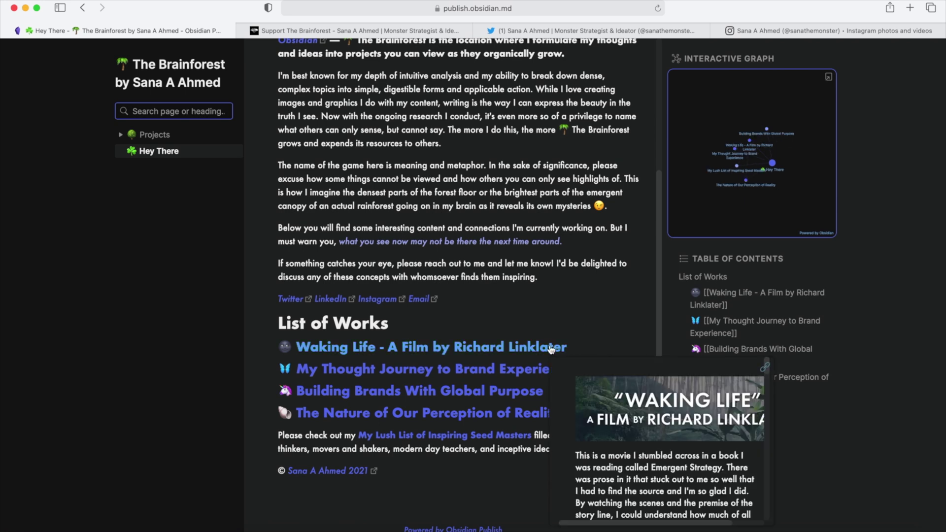
click(551, 348)
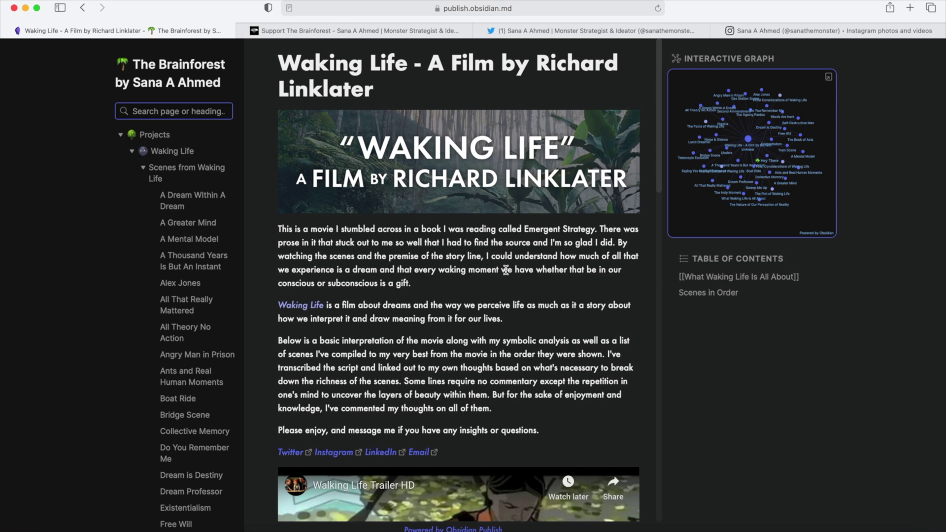
Scroll the Waking Life page down to Scenes in Order and open the Dream is Destiny scene.
scroll(504, 294, down, 3)
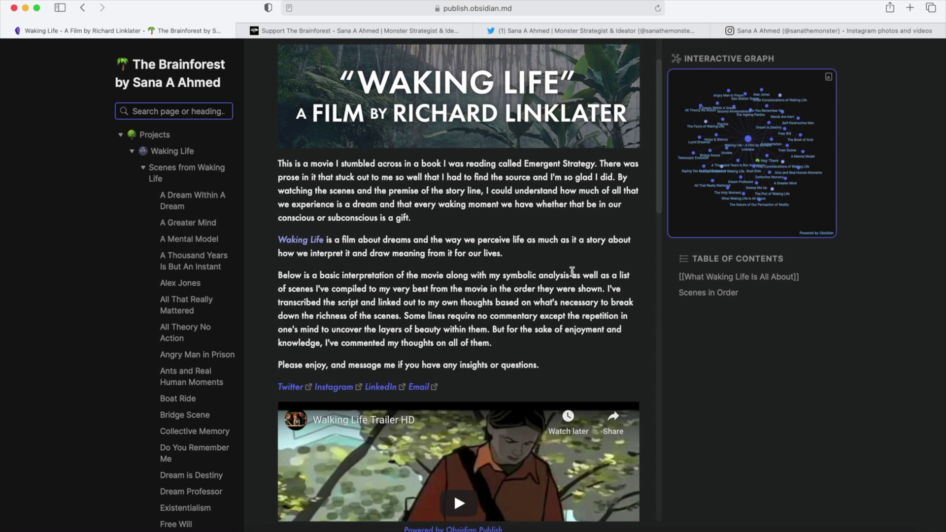
scroll(570, 270, down, 10)
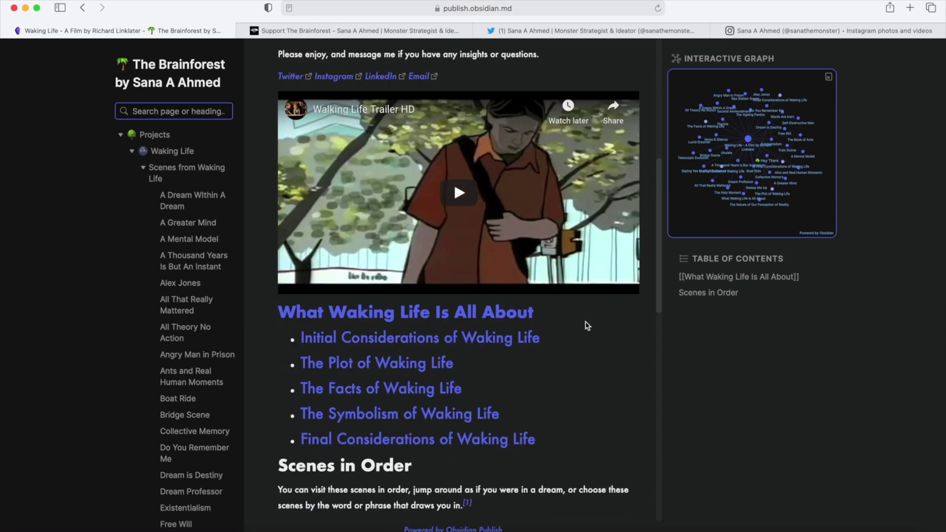
scroll(587, 301, down, 1)
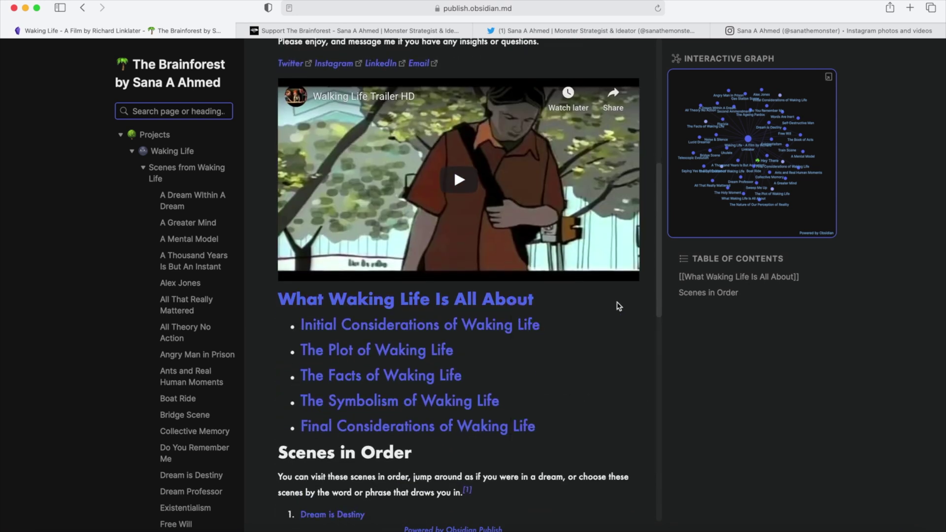
scroll(618, 308, down, 4)
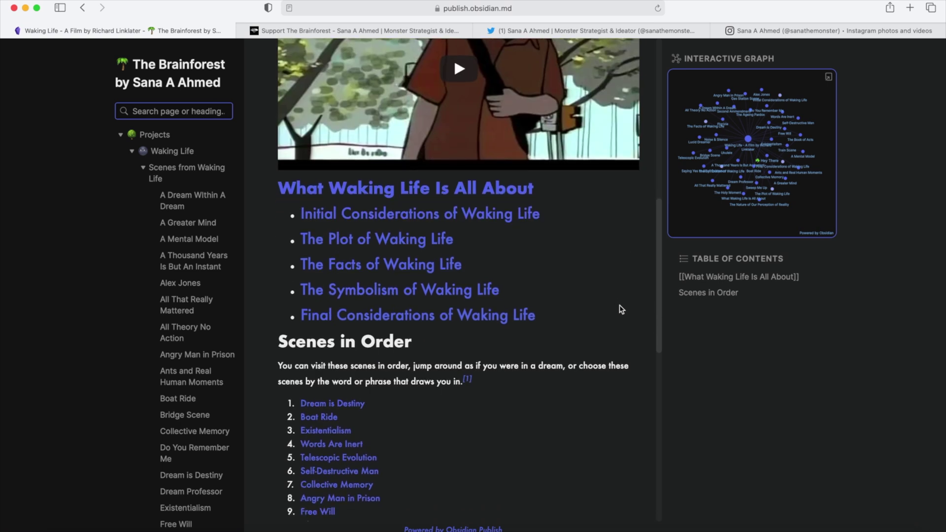
scroll(619, 307, down, 3)
scroll(616, 306, down, 1)
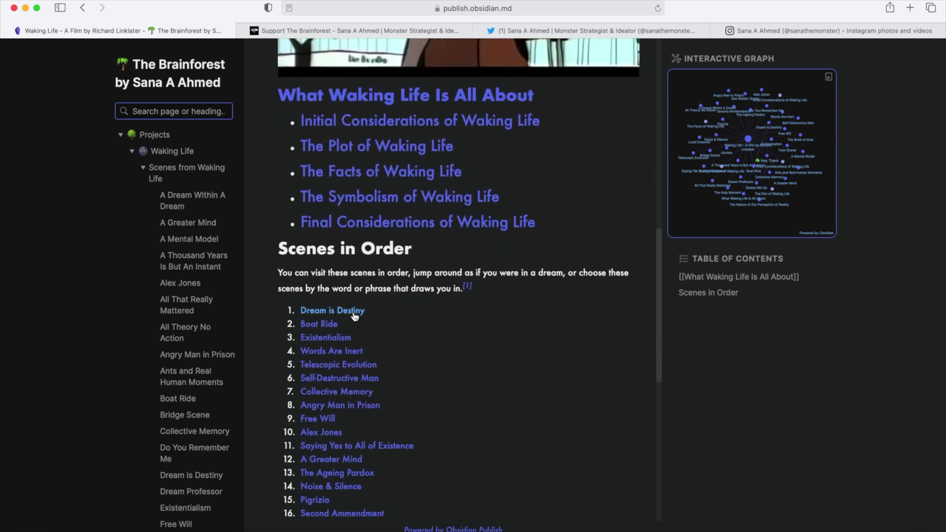
click(333, 311)
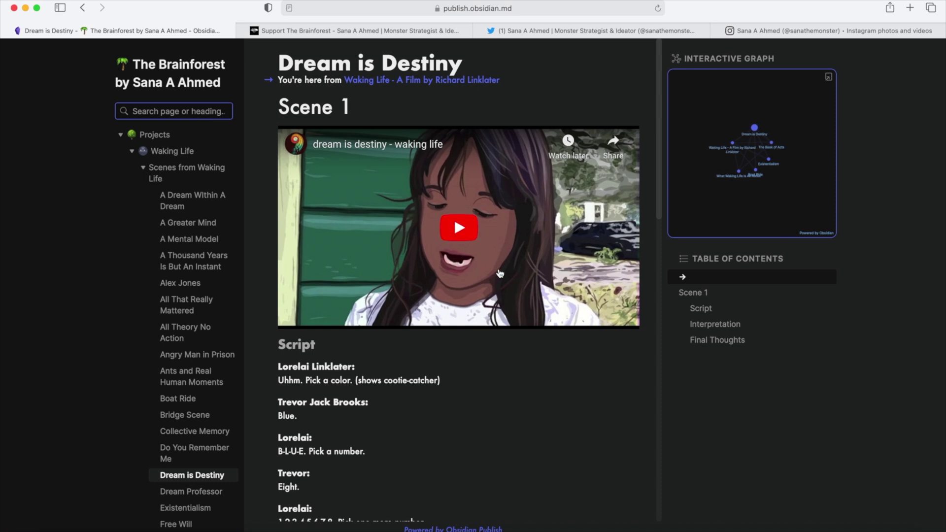
Scroll through the Dream is Destiny scene page to its footnotes and back, then collapse the Projects folder.
scroll(527, 296, down, 5)
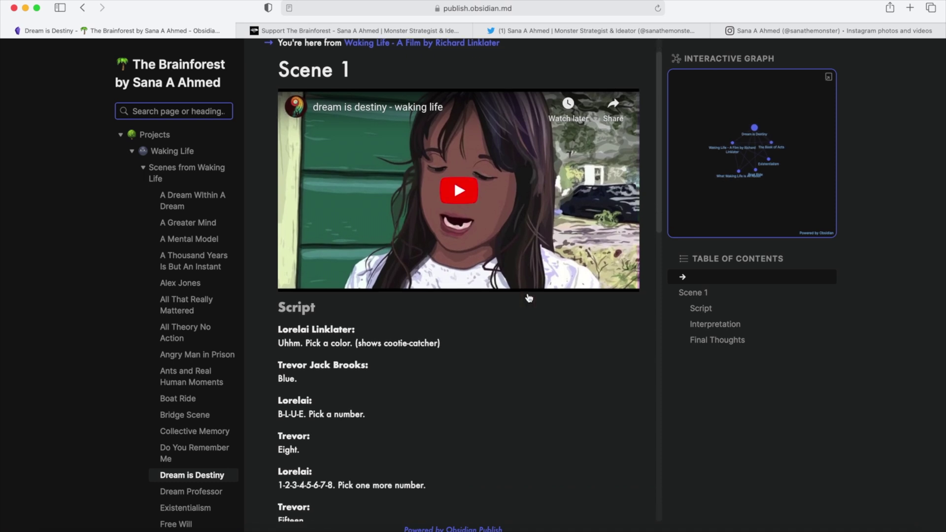
scroll(528, 296, down, 10)
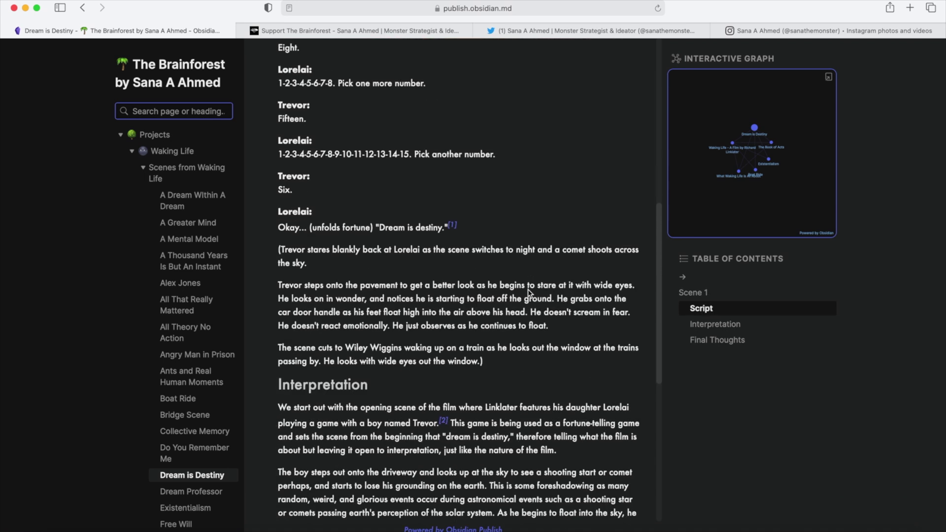
scroll(528, 286, down, 5)
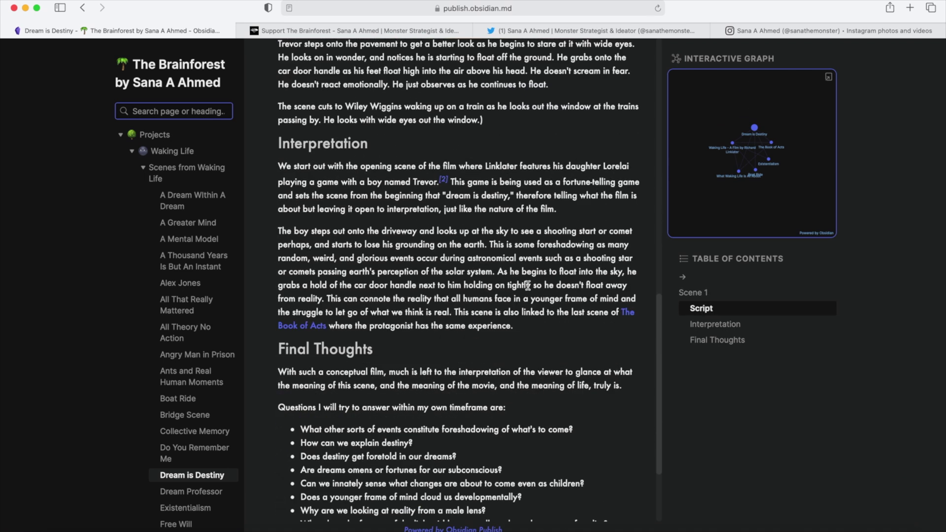
scroll(527, 253, down, 2)
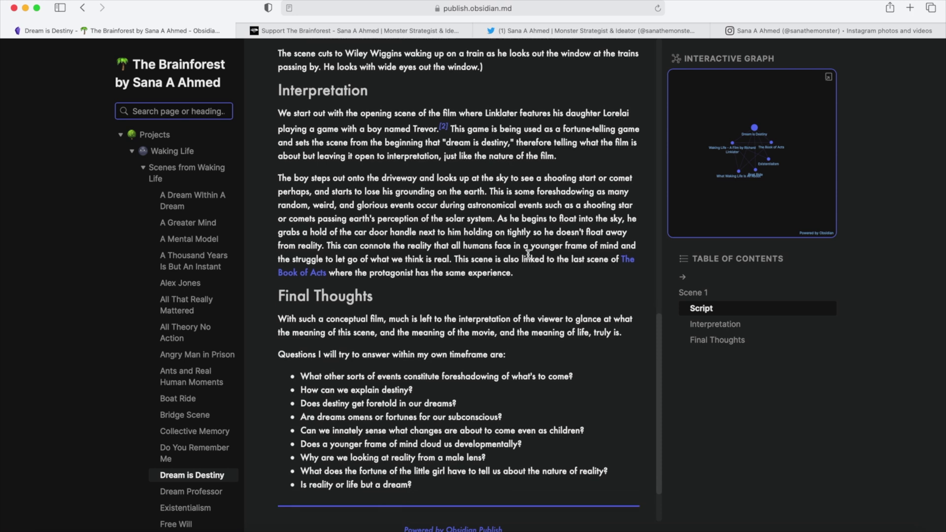
scroll(537, 251, up, 2)
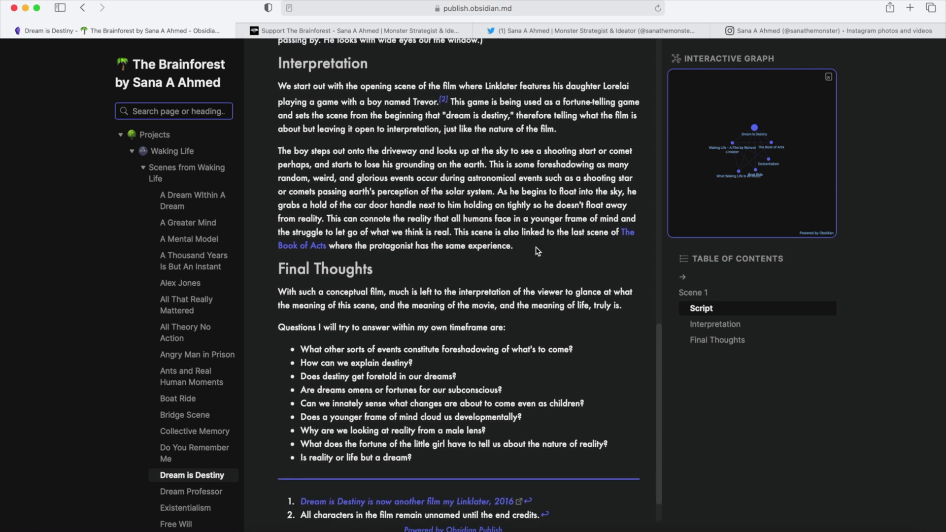
scroll(536, 247, up, 15)
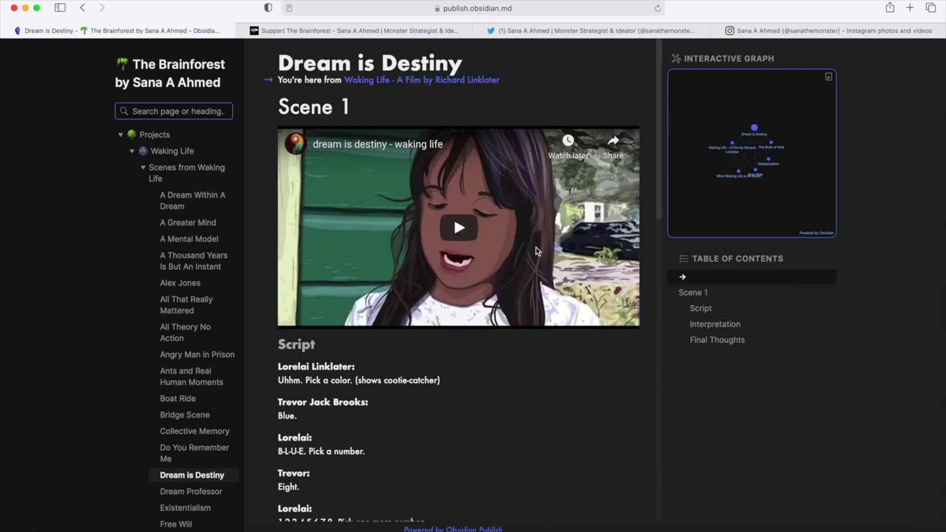
click(131, 136)
Open the Hey There welcome page and scroll down through its List of Works and back up.
click(157, 153)
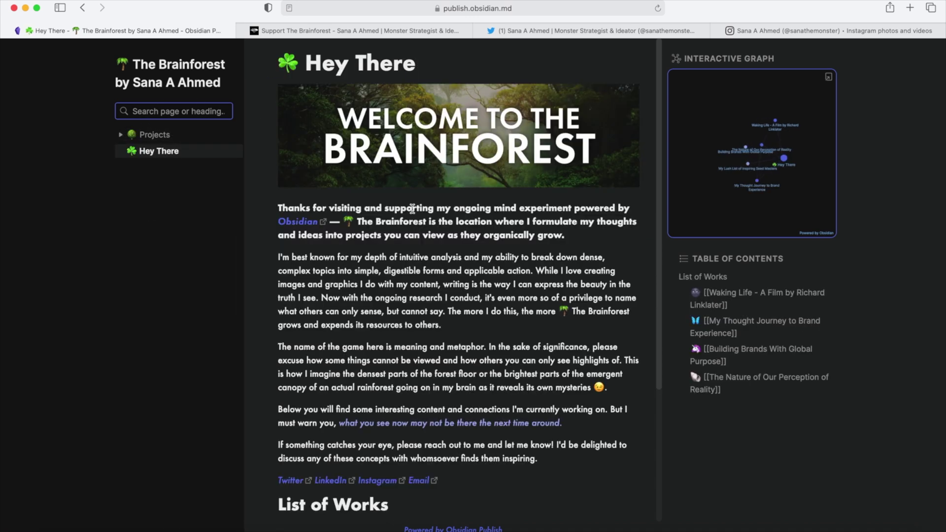
scroll(630, 374, down, 4)
scroll(626, 381, down, 2)
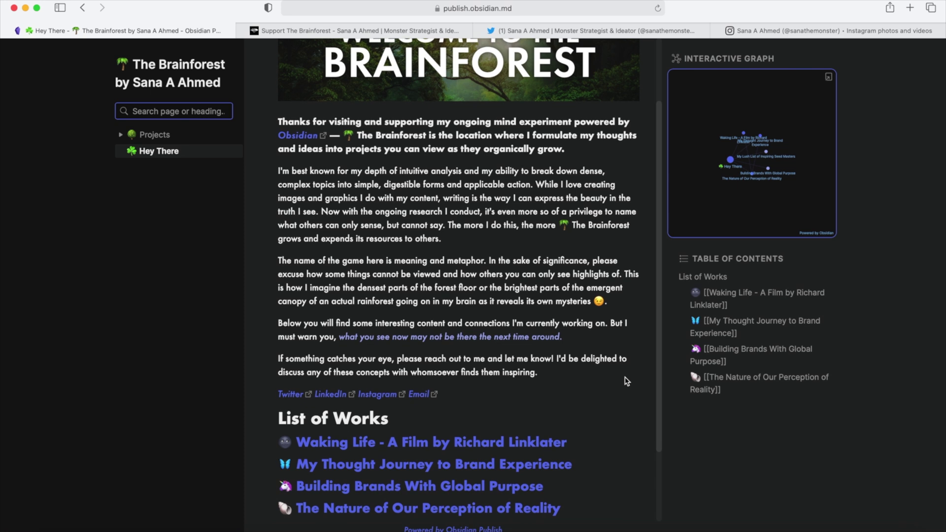
scroll(626, 381, down, 2)
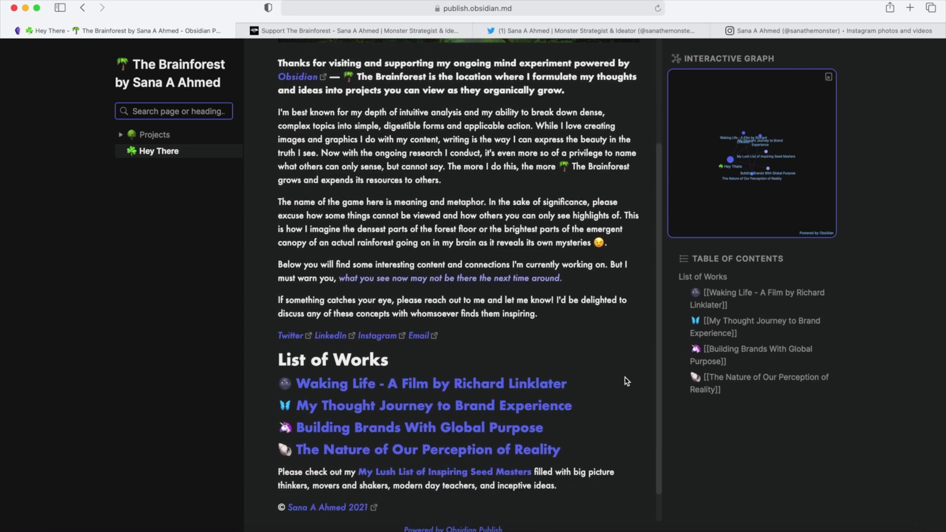
scroll(627, 381, down, 2)
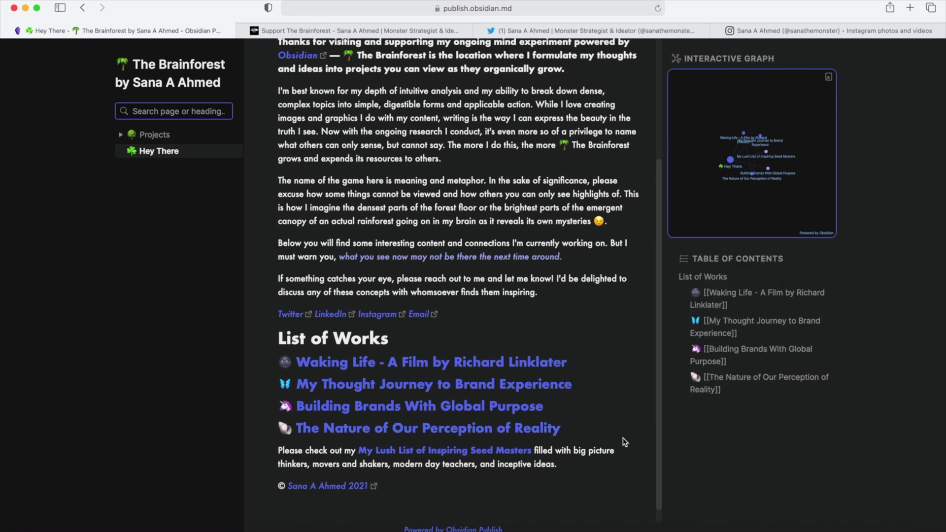
scroll(623, 430, down, 1)
scroll(623, 431, up, 6)
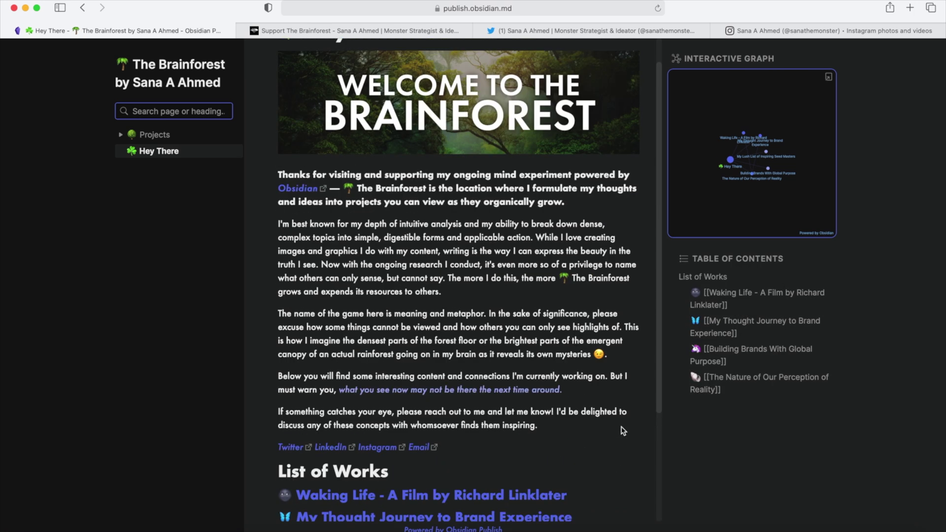
scroll(623, 430, down, 1)
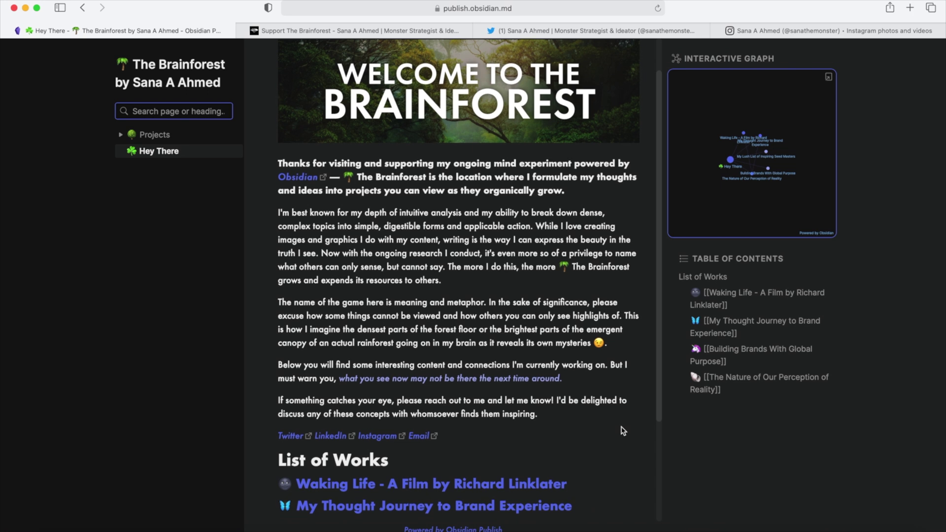
scroll(623, 430, down, 4)
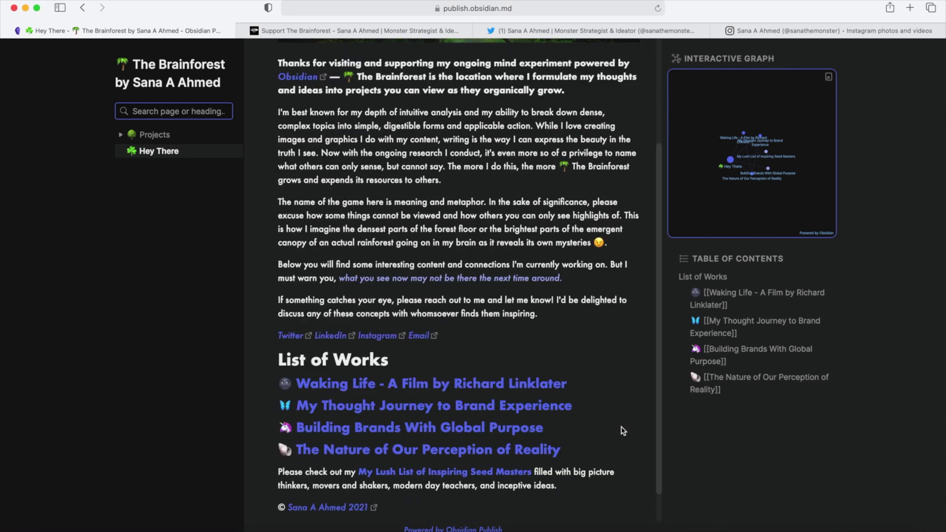
scroll(623, 431, down, 1)
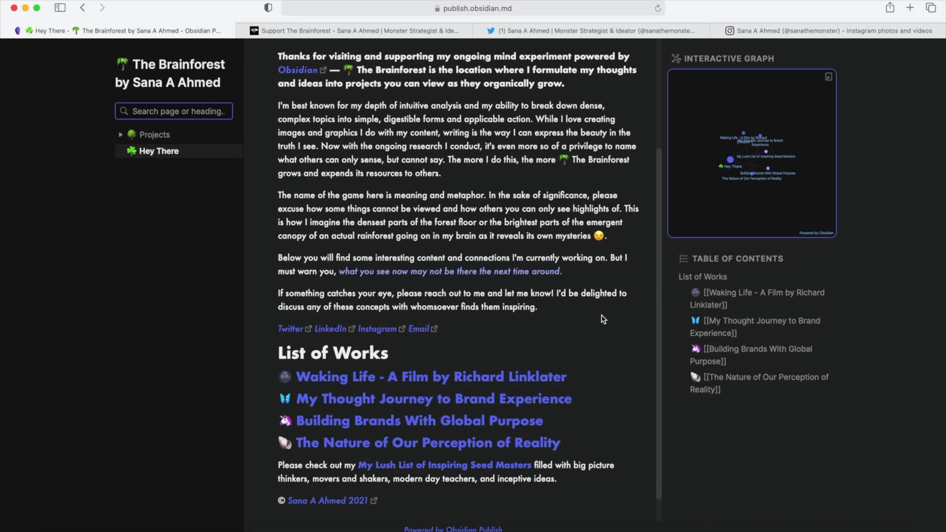
scroll(598, 323, up, 2)
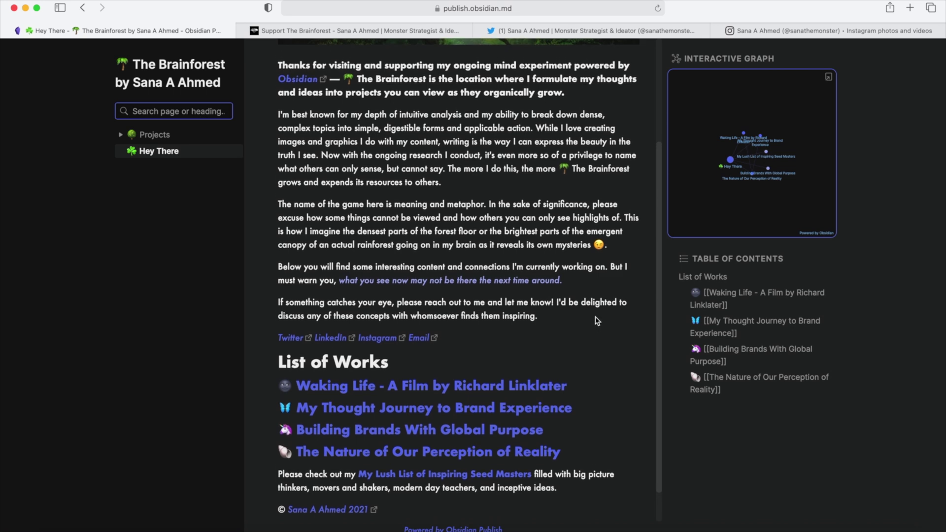
scroll(597, 321, up, 8)
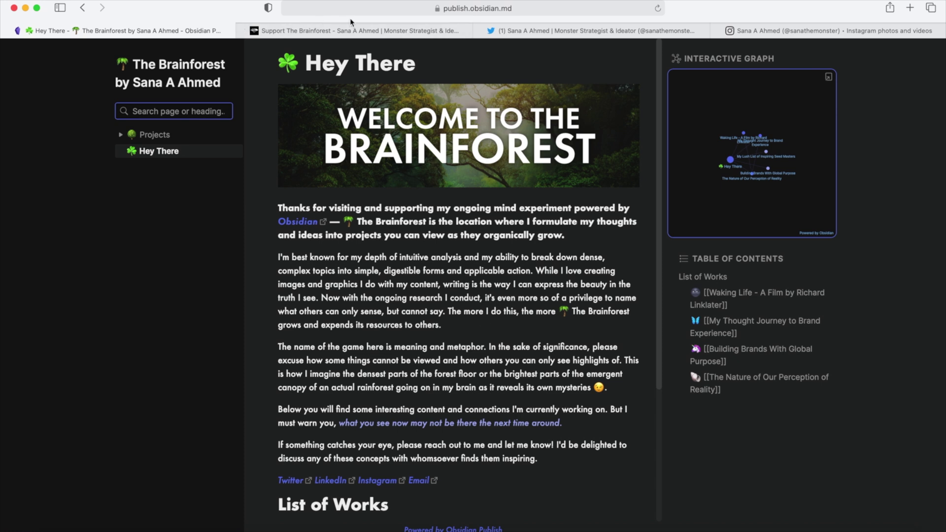
mouse_move(355, 33)
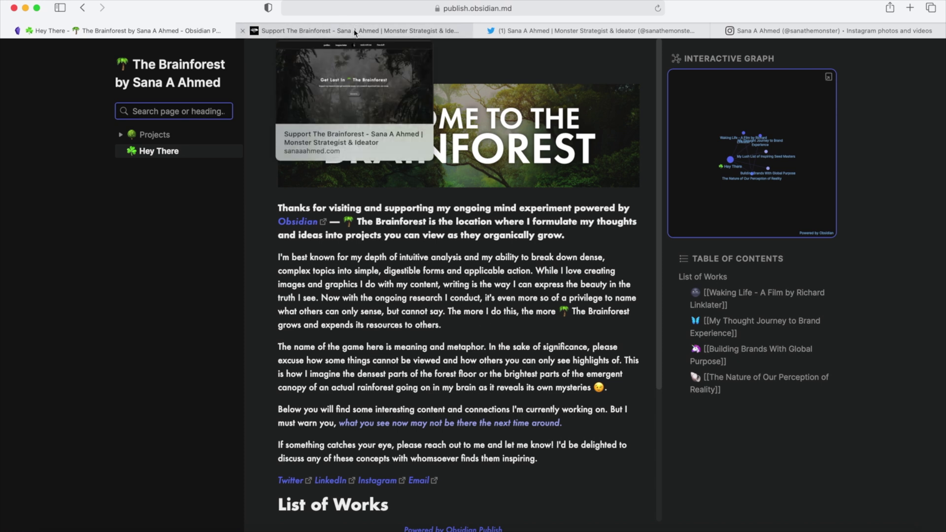
click(355, 32)
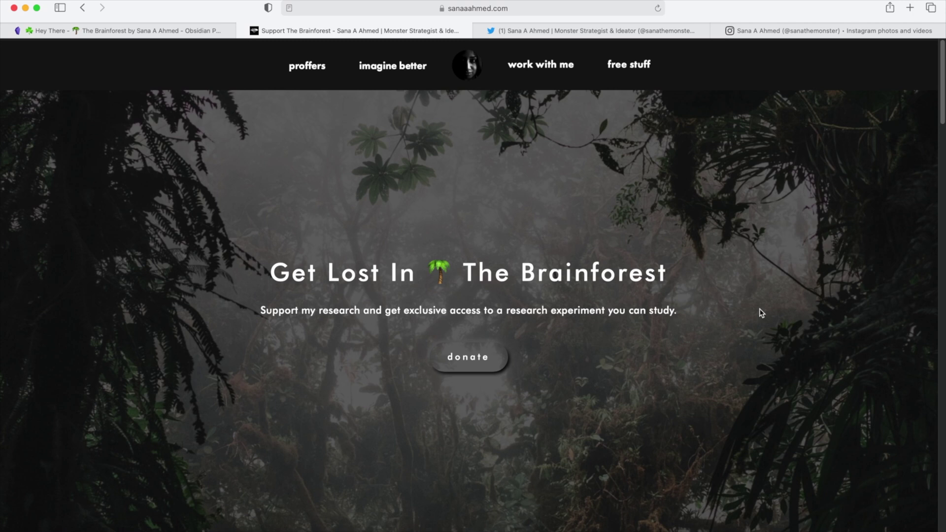
click(186, 32)
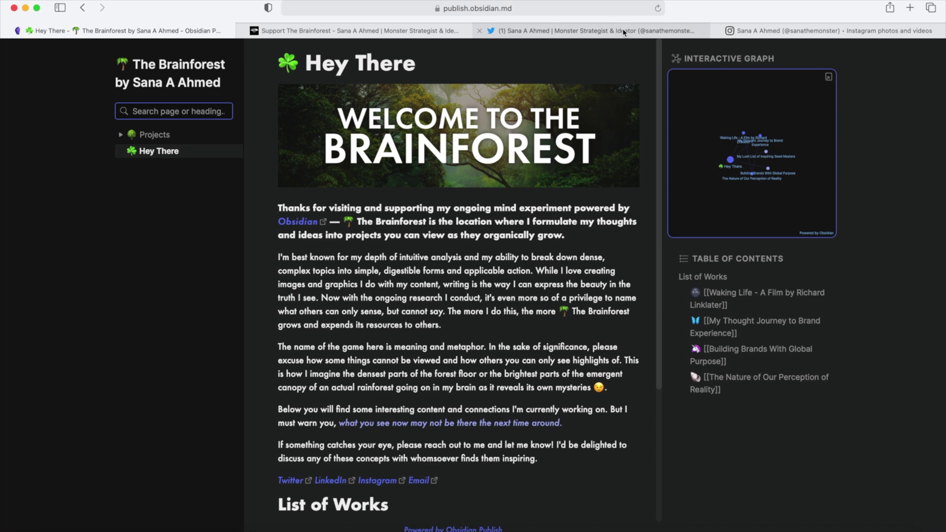
click(591, 31)
Switch to the Instagram tab showing the author's profile with 26 posts and 61 followers.
click(790, 28)
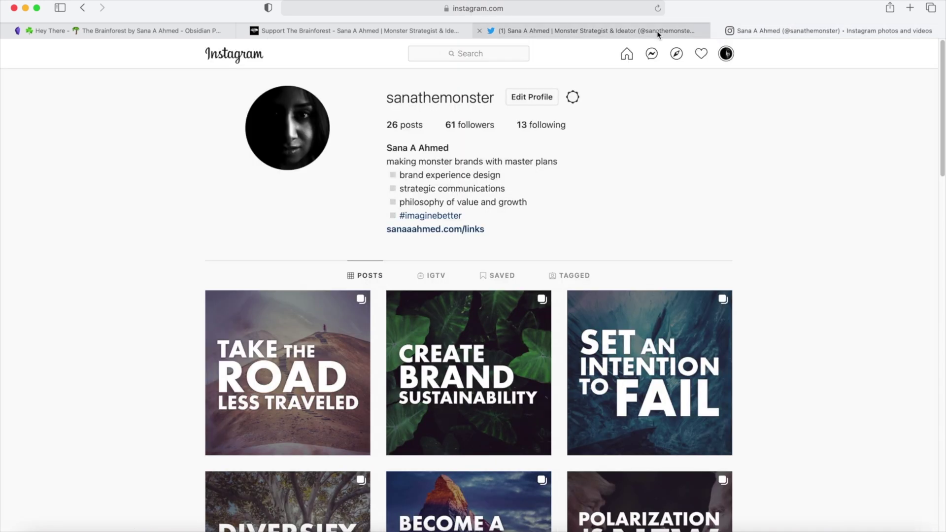